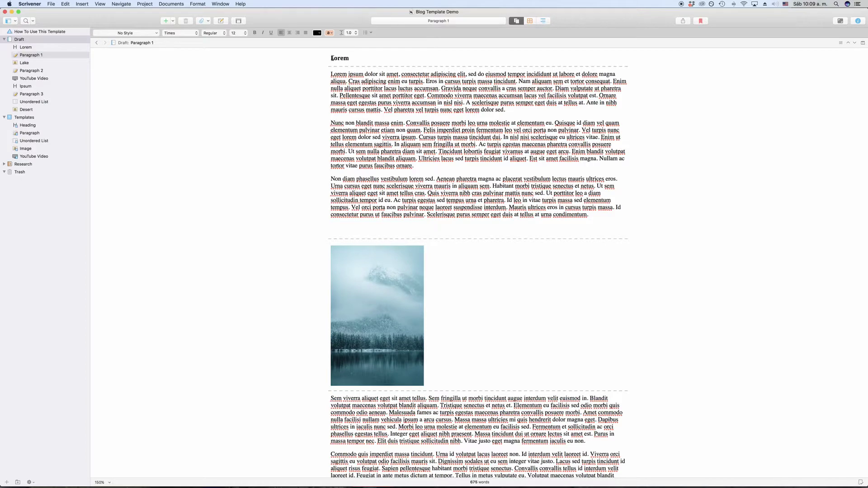
Step: Check the Lorem paragraph, then scroll down through the draft's images, YouTube placeholder and list
double_click(339, 58)
drag(353, 88, 450, 137)
click(451, 137)
scroll(497, 281, down, 5)
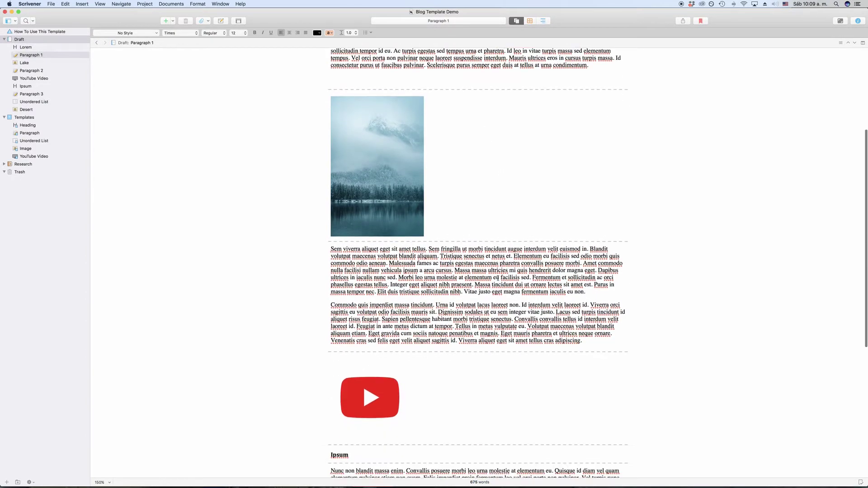
scroll(497, 278, down, 3)
scroll(413, 306, down, 4)
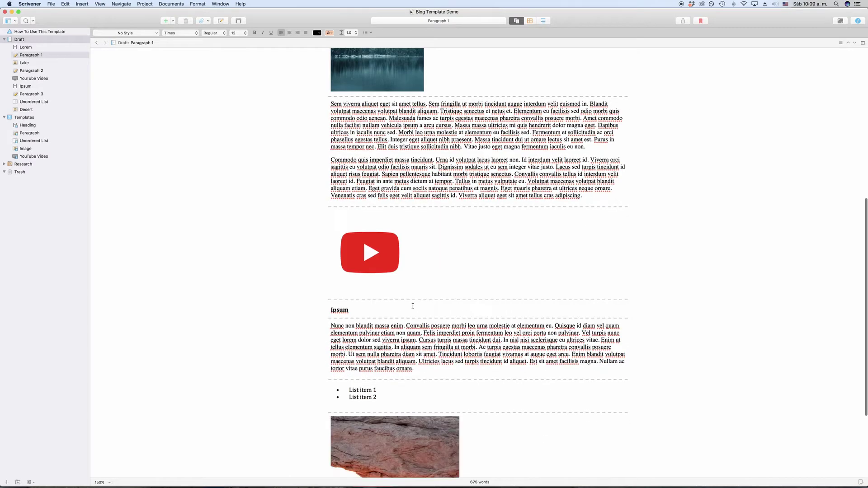
scroll(378, 367, down, 3)
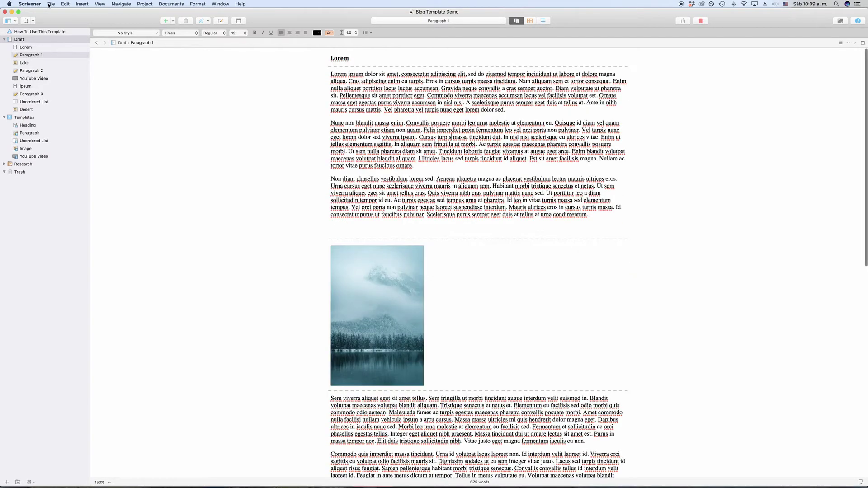
Step: Compile the draft as a MultiMarkdown web page in Blog Post format, replacing Blog Template Demo.html
click(51, 3)
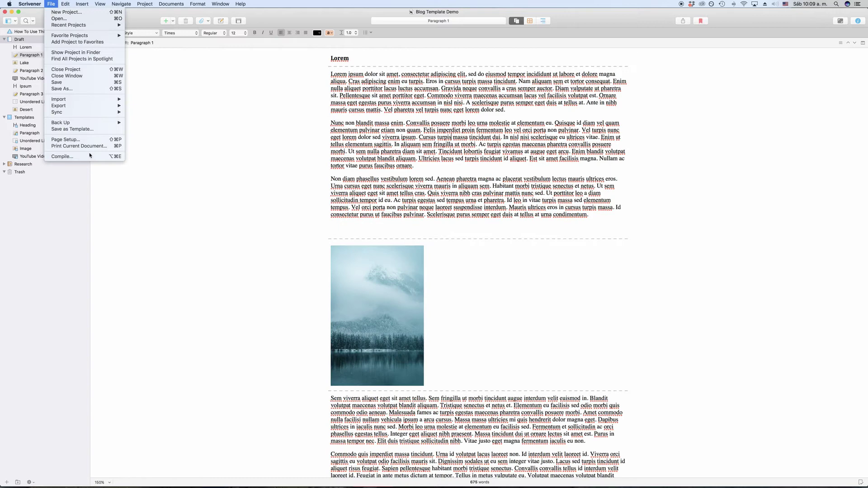
click(314, 159)
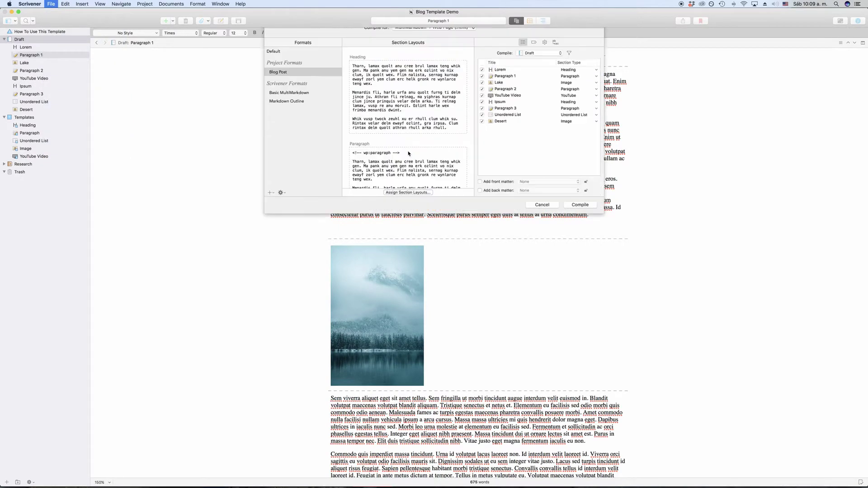
click(573, 216)
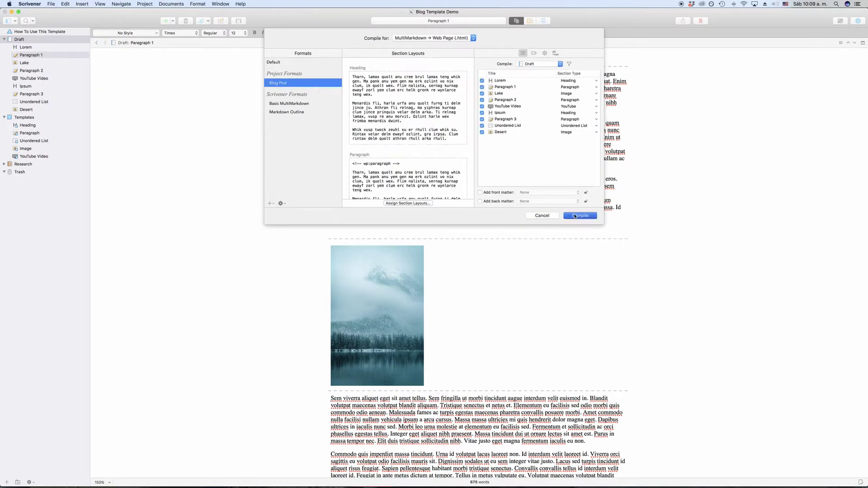
click(544, 246)
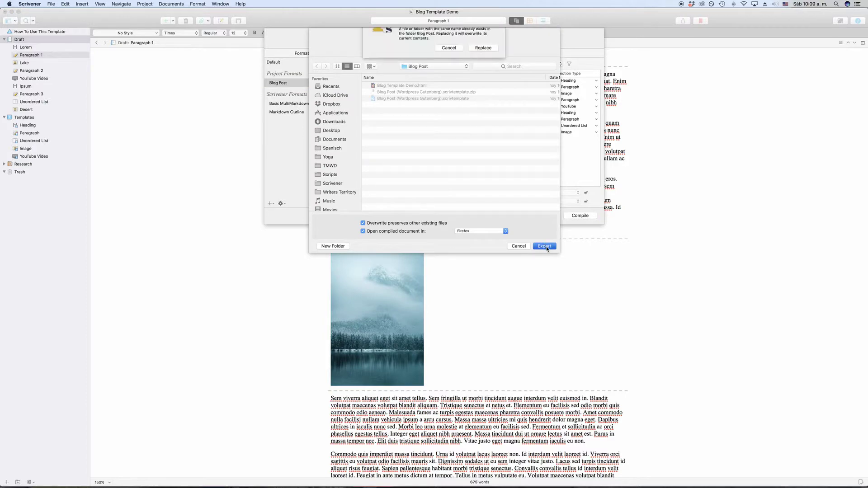
click(483, 69)
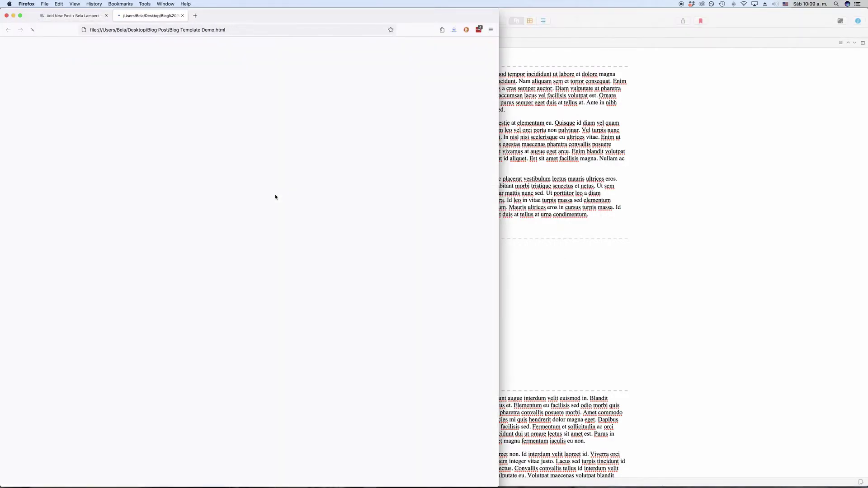
Step: Copy the block markup from the compiled page's source into the new post's code editor
key(super+u)
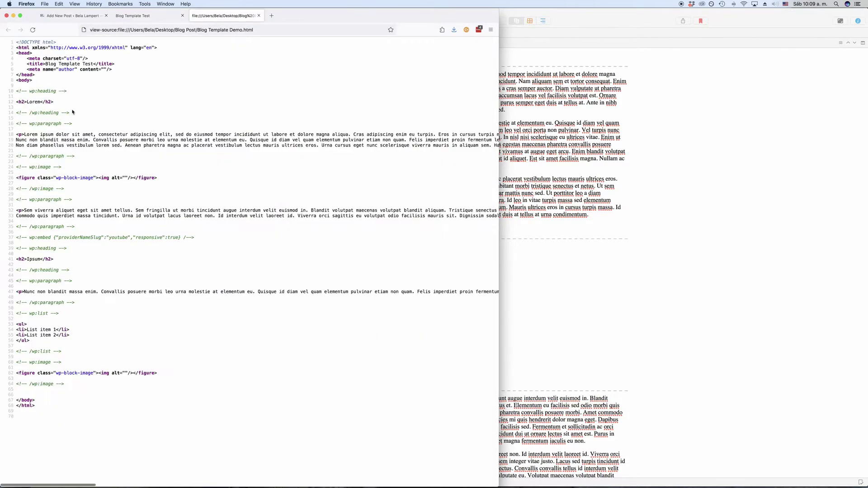
drag(16, 90, 205, 388)
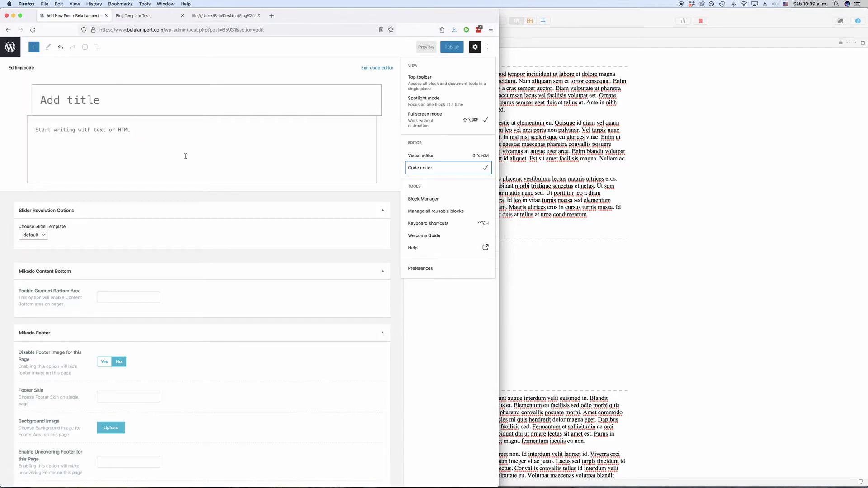
click(182, 151)
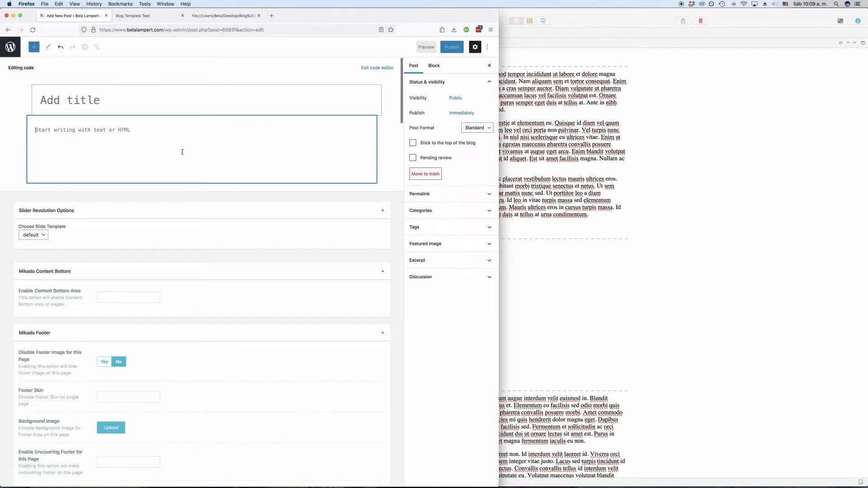
key(super+v)
Step: Preview the pasted markup as heading, image, YouTube and list blocks in the visual editor
click(487, 47)
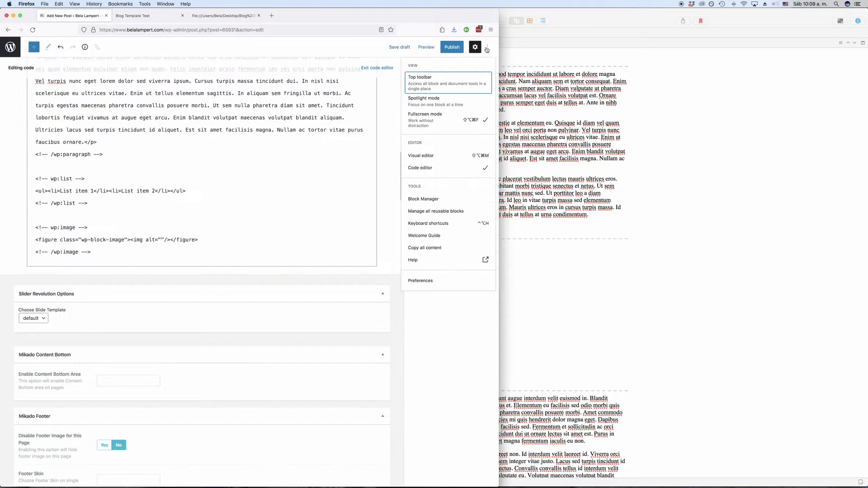
click(439, 156)
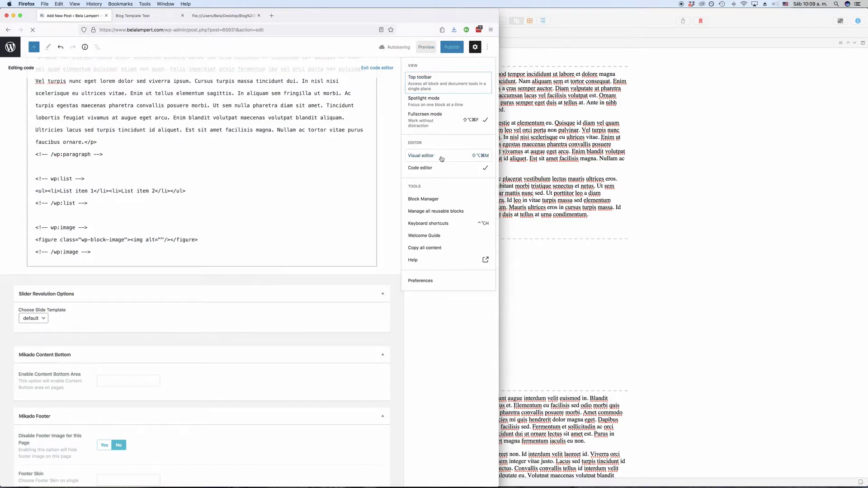
scroll(231, 163, up, 5)
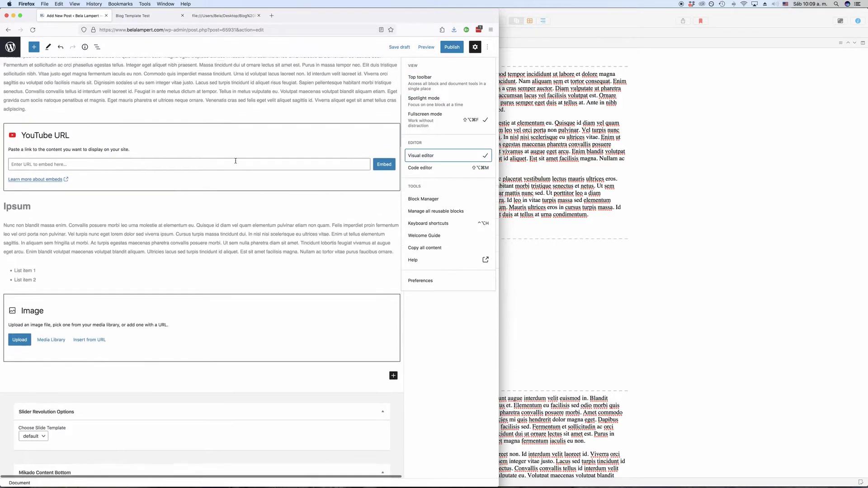
scroll(235, 163, up, 8)
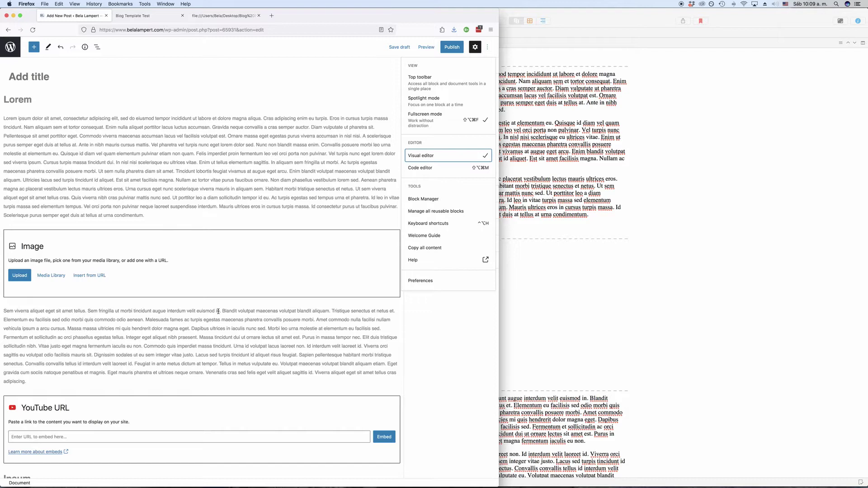
Step: Return to the code editor, delete all the post code, and close the compiled page and source tabs
click(416, 168)
click(266, 190)
key(super+a)
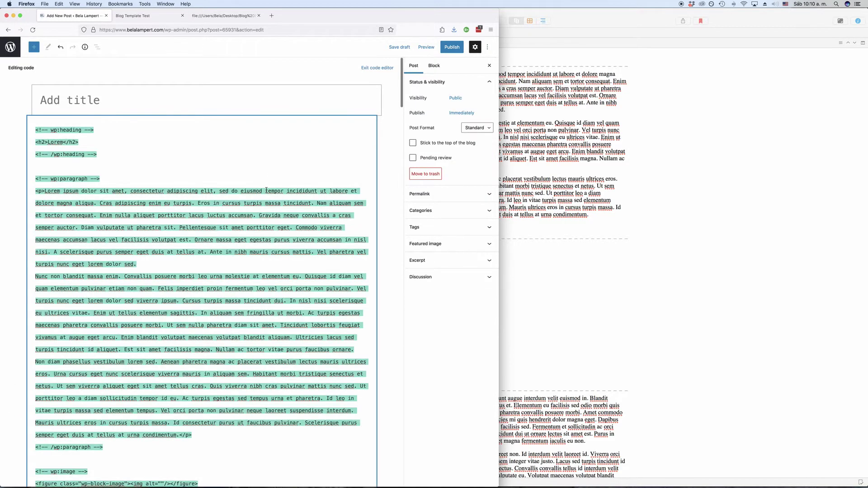
key(BackSpace)
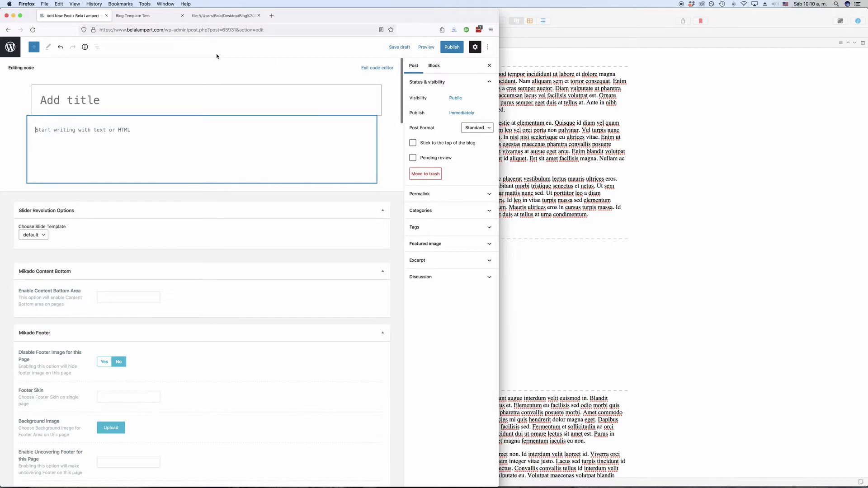
click(183, 16)
click(182, 15)
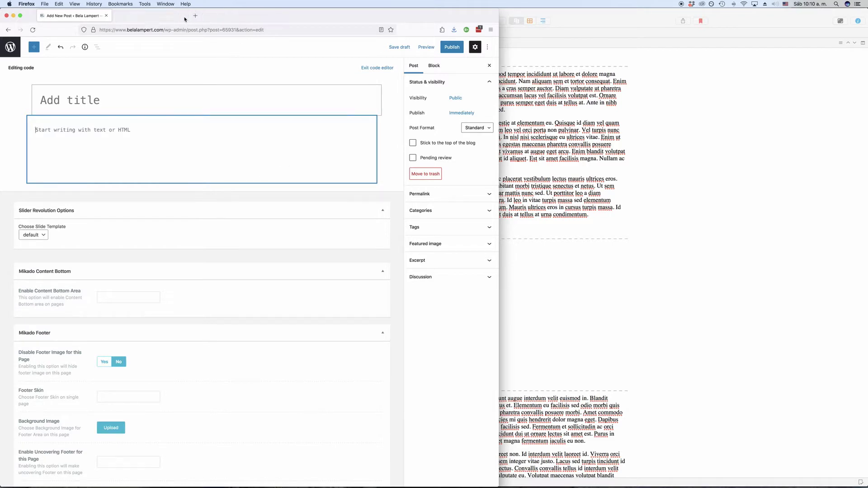
click(592, 212)
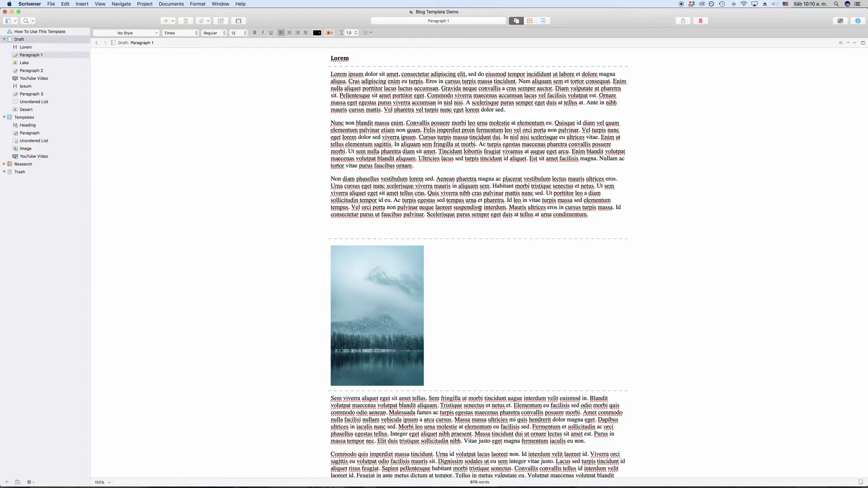
key(super+Tab)
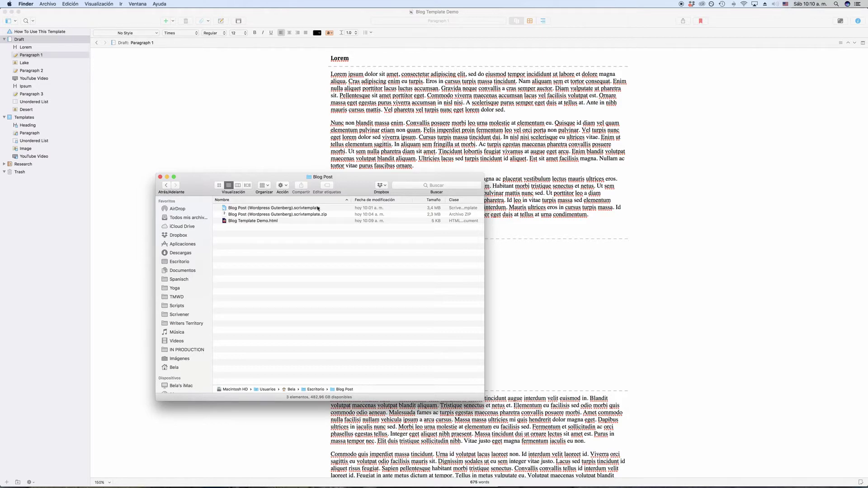
double_click(318, 208)
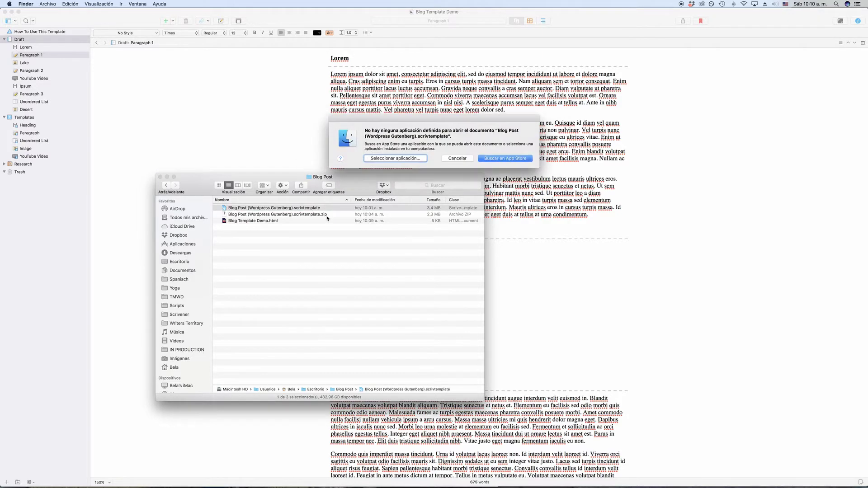
click(454, 159)
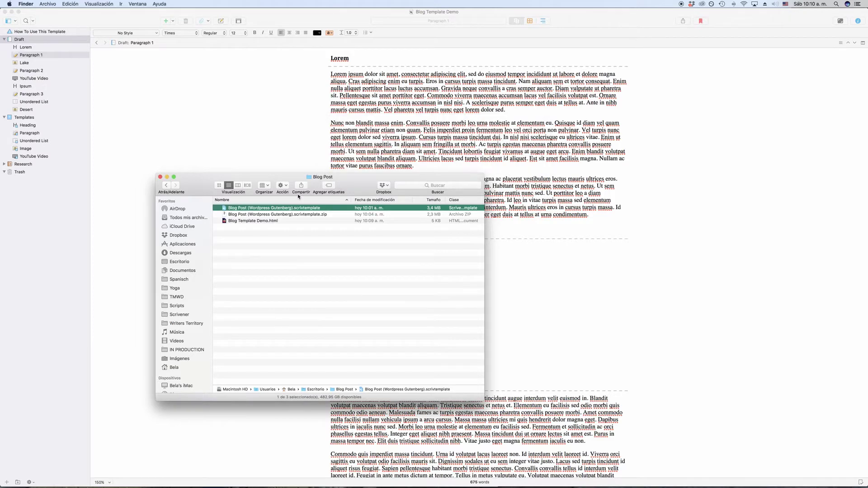
click(302, 252)
Step: Import Blog Post (Wordpress Gutenberg).scrivtemplate into Project Templates, overwriting the existing template
click(278, 123)
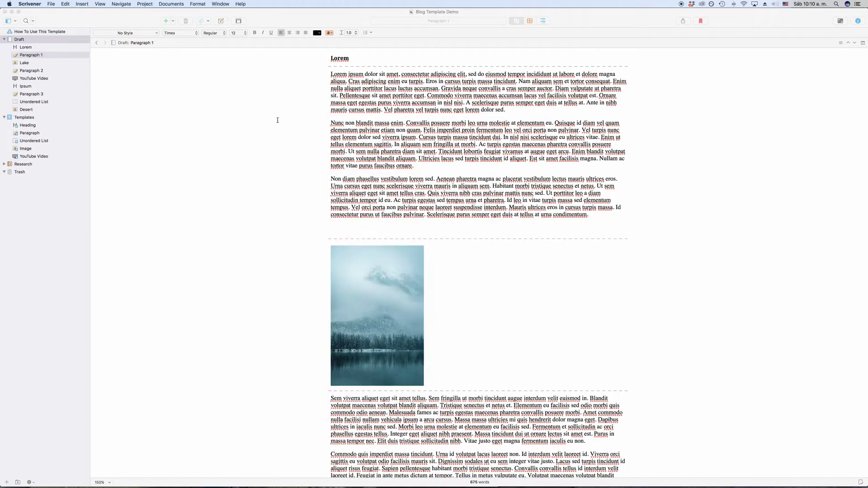
click(51, 4)
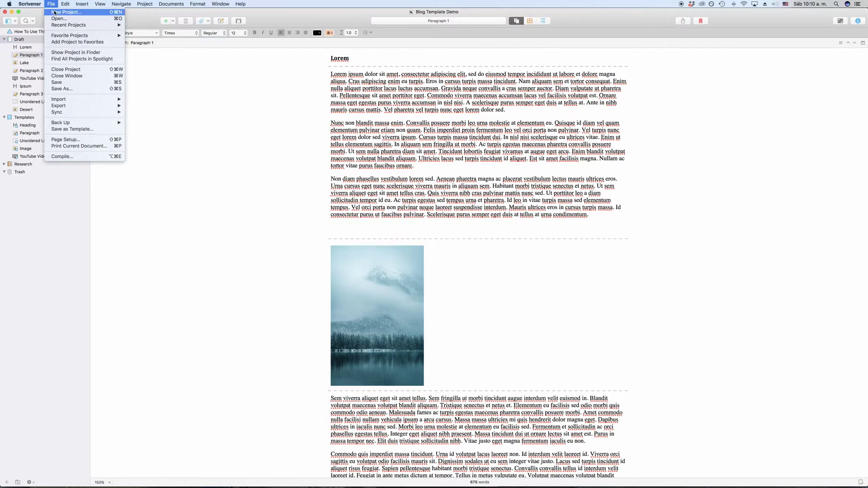
click(54, 13)
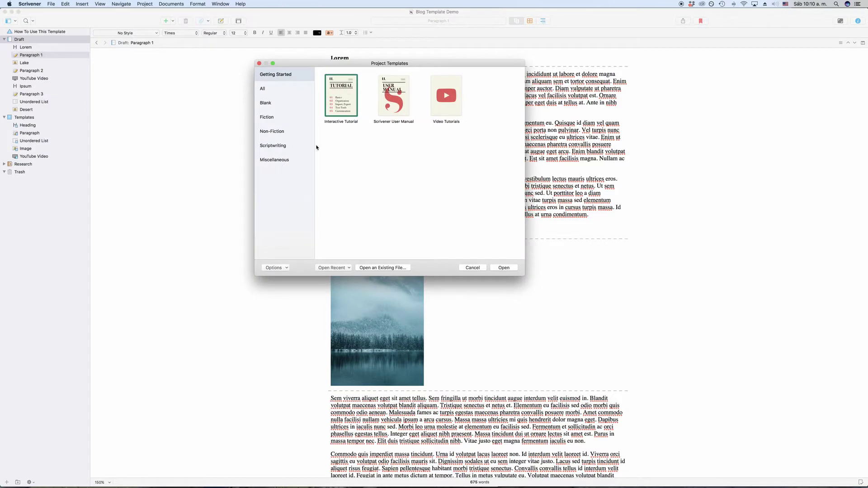
click(286, 269)
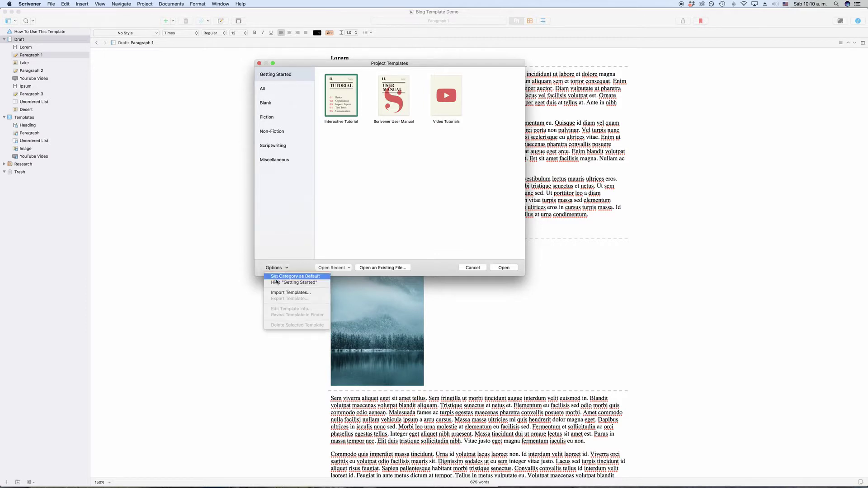
click(297, 293)
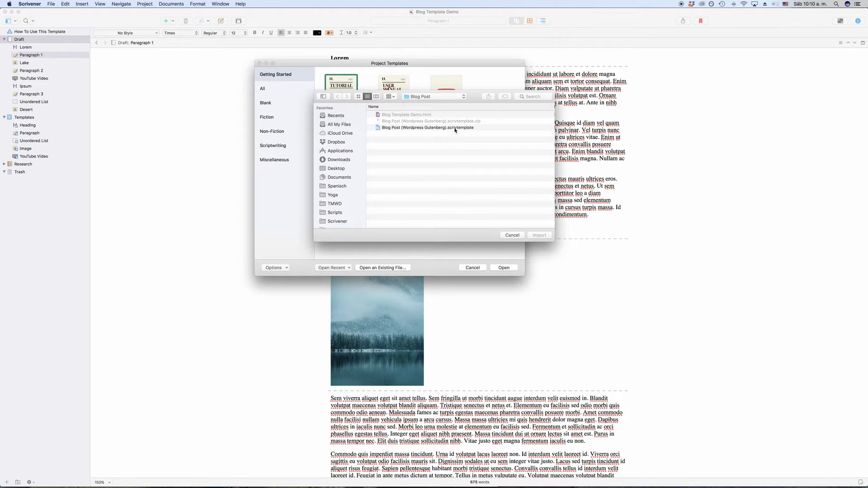
click(455, 128)
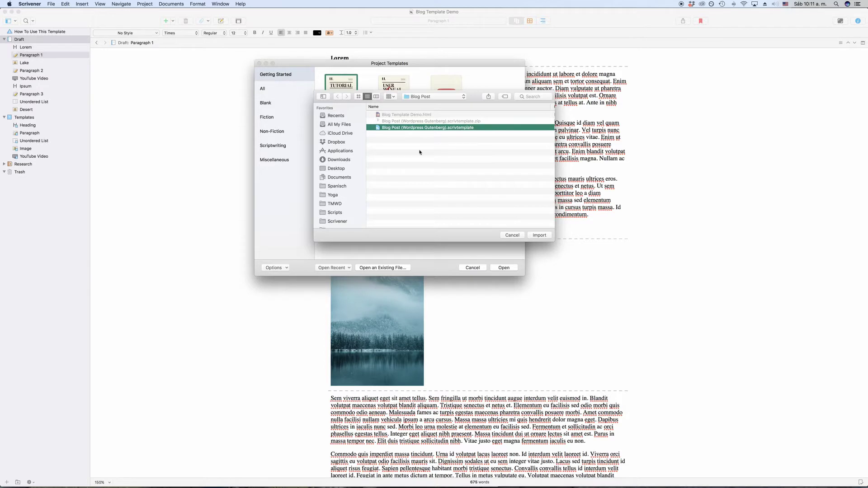
click(540, 236)
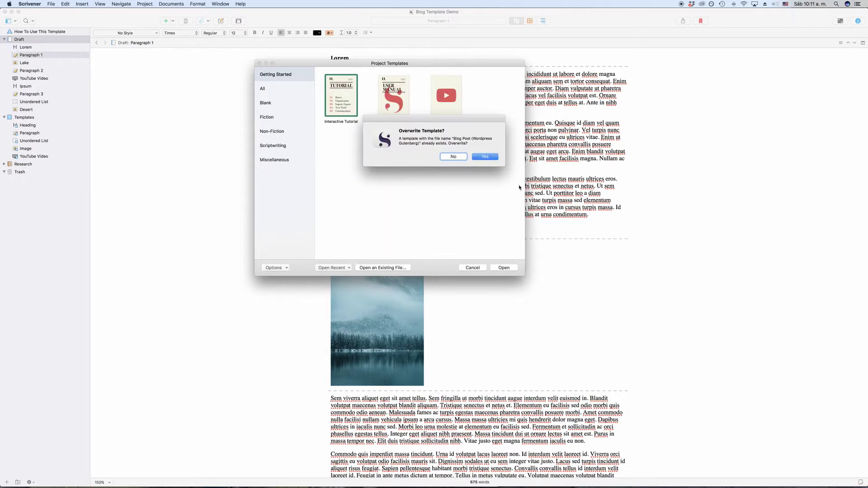
click(485, 157)
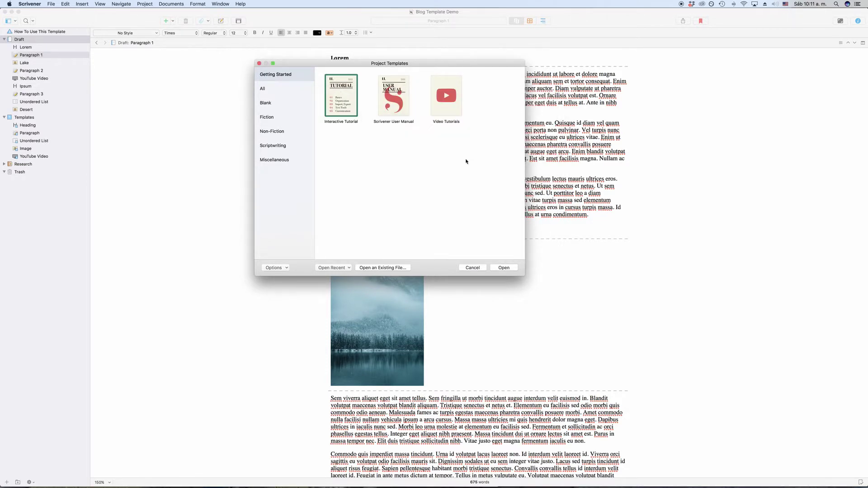
Step: Create a project from Non-Fiction > Blog Post (Wordpress Gutenberg), saving it with the default name
click(285, 132)
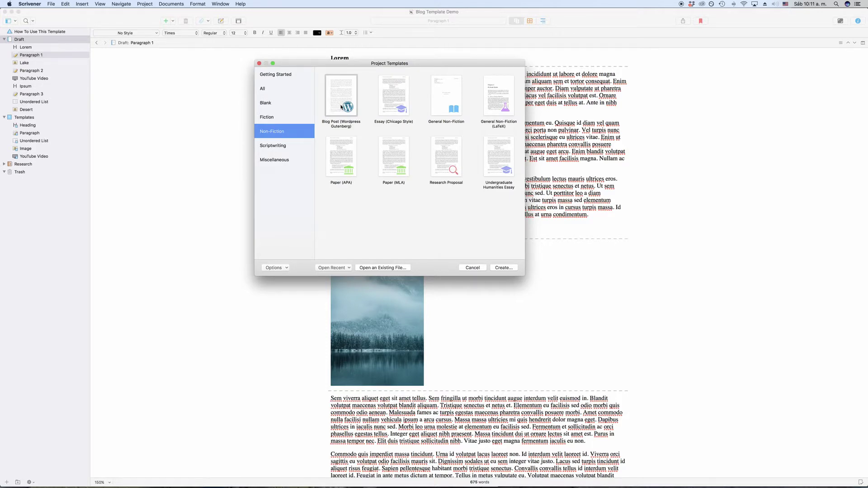
click(342, 91)
click(496, 266)
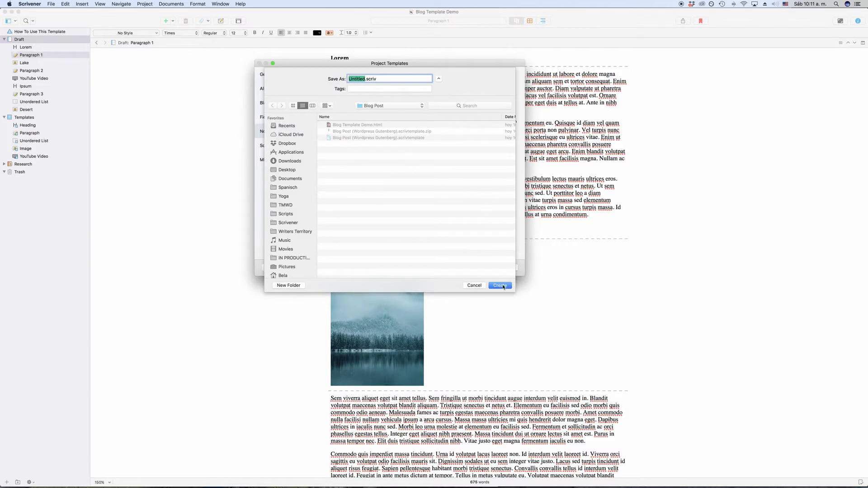
click(501, 286)
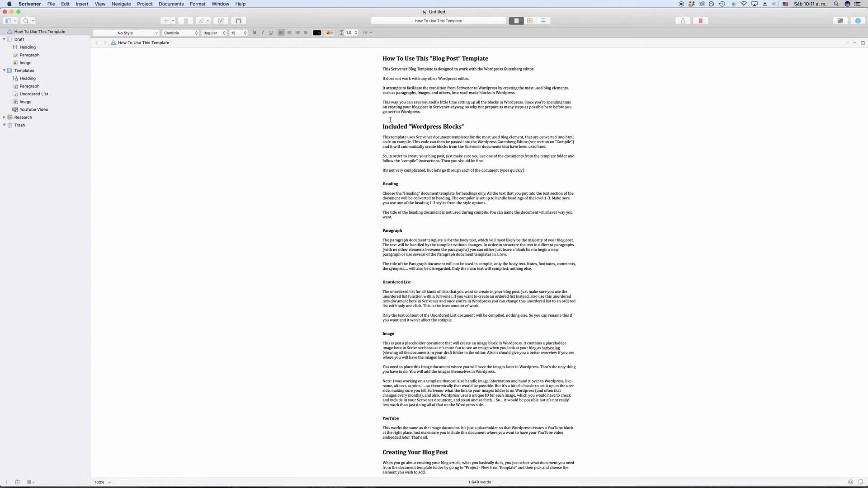
Step: Read through the How To Use This Template guide, then view the Draft folder as one combined document
scroll(391, 118, down, 10)
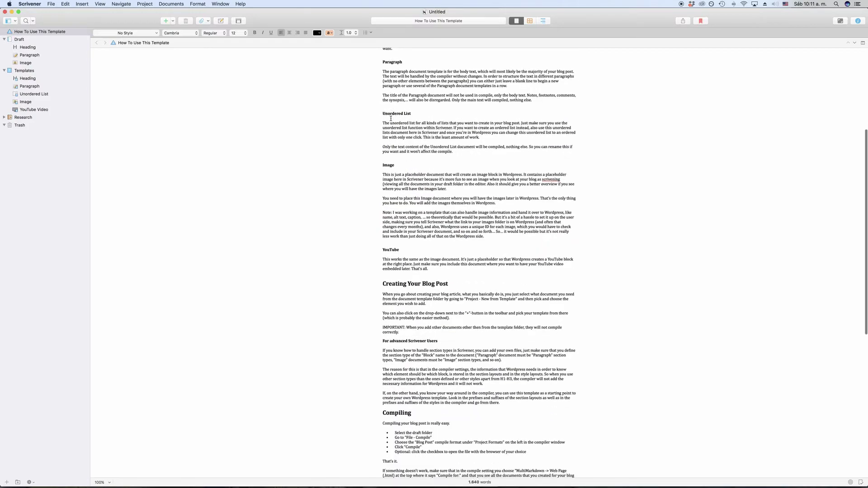
scroll(390, 118, down, 8)
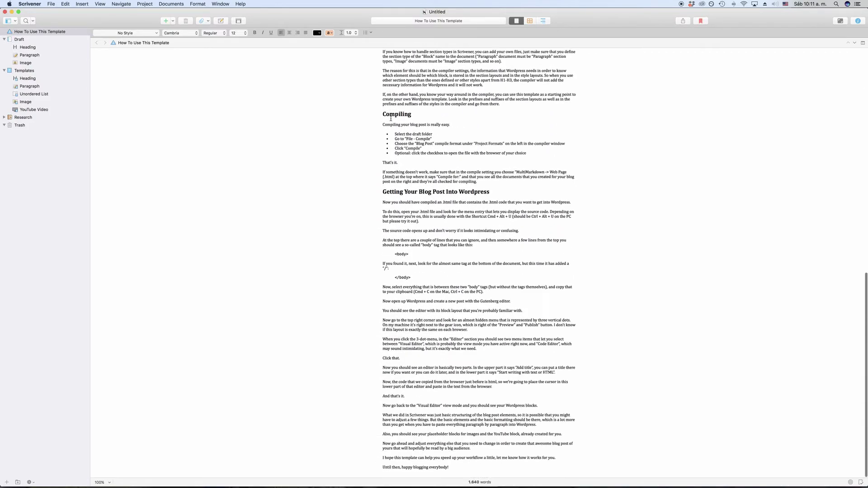
scroll(390, 118, up, 20)
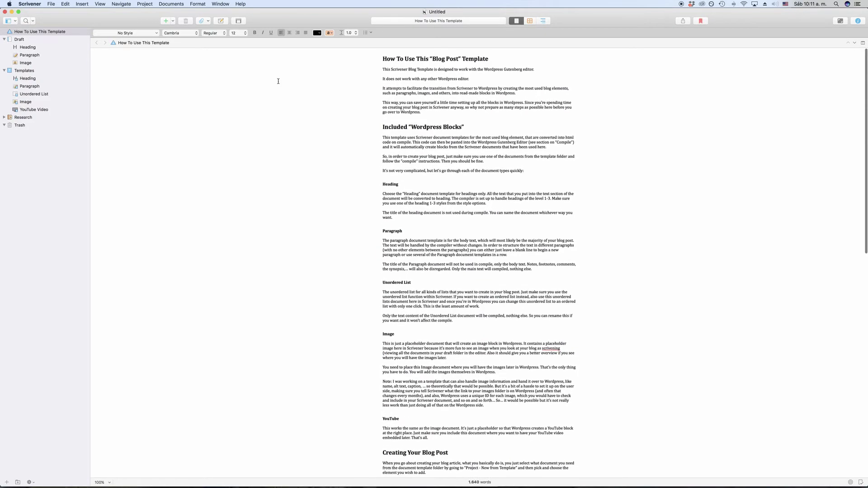
click(34, 40)
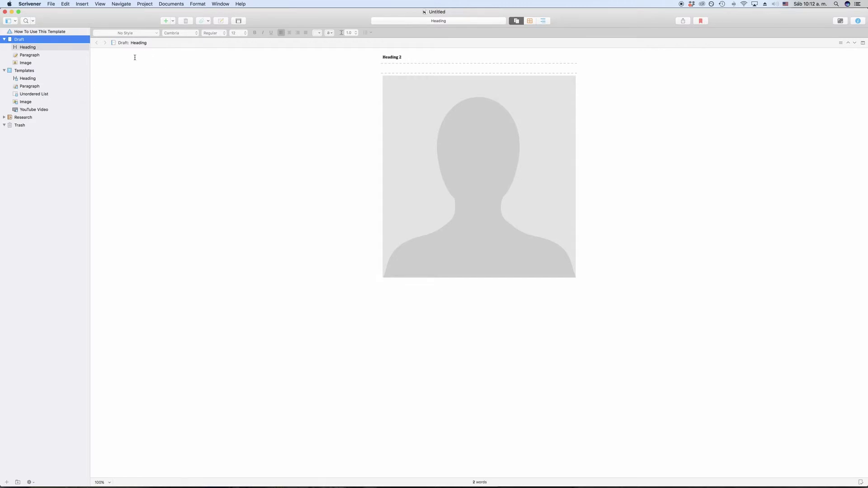
Step: Browse the New from Template and + document-type menus without adding anything
click(144, 3)
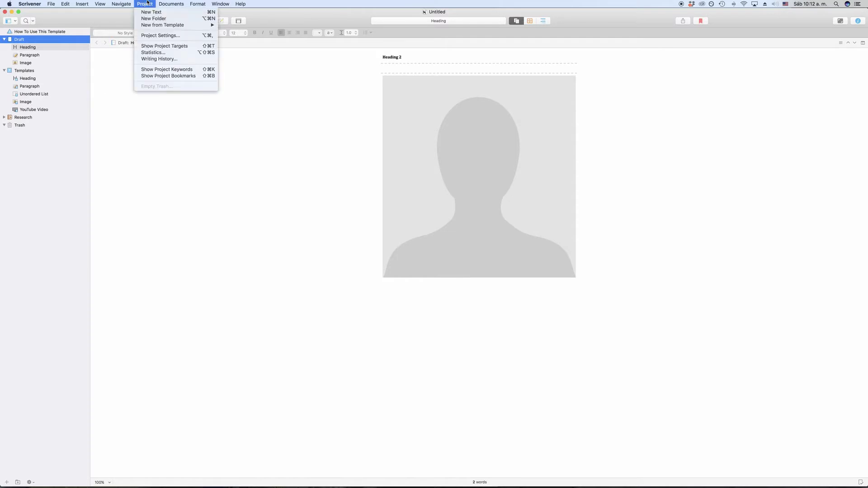
mouse_move(193, 25)
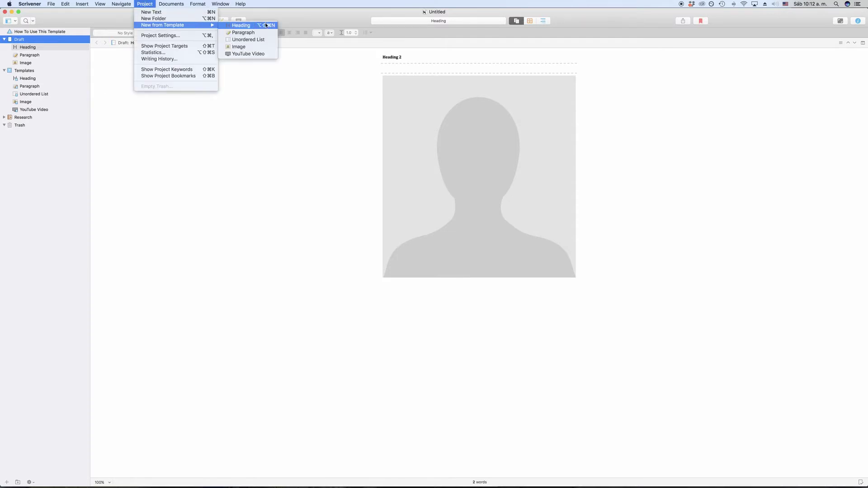
click(118, 24)
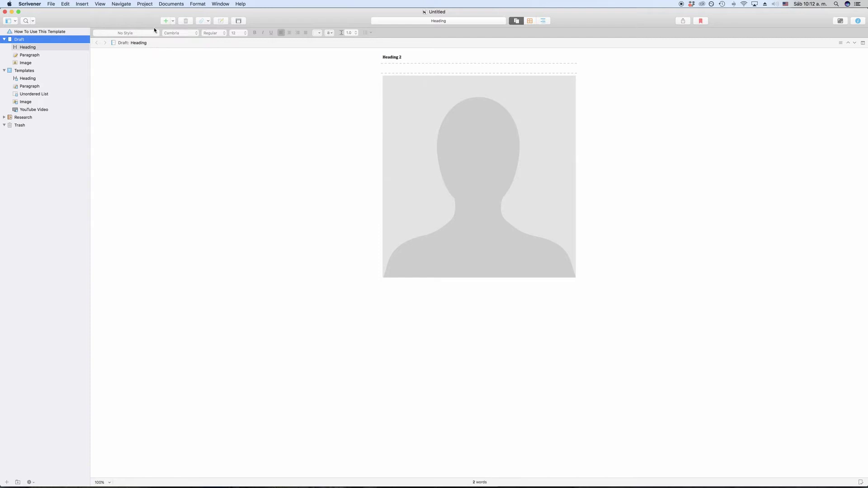
click(172, 24)
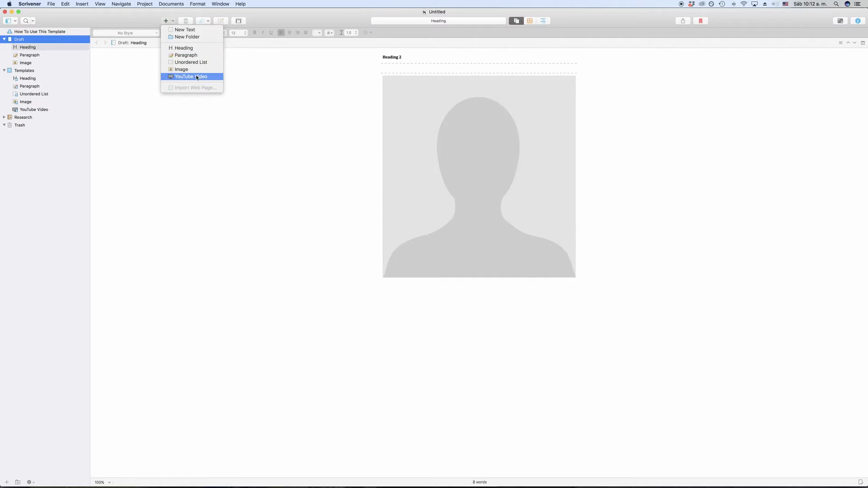
click(271, 86)
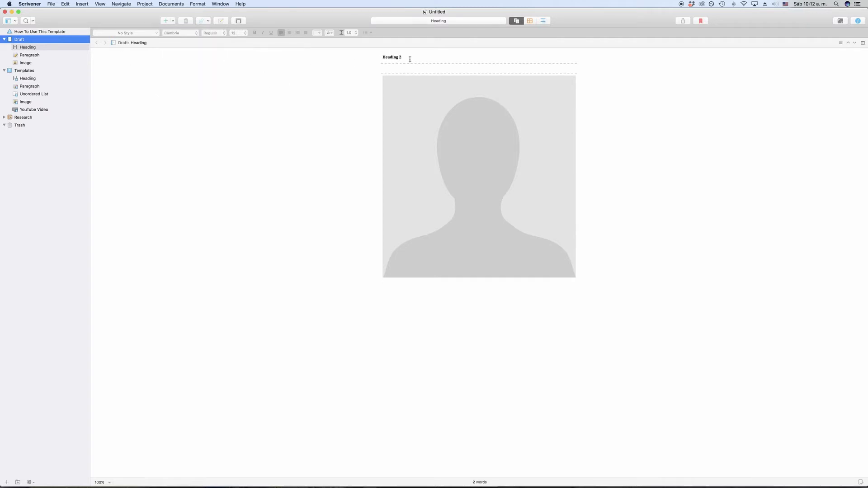
Step: Type 'Paragraph element.' and 'Another paragraph' on two lines in the section under Heading 2
click(435, 58)
click(425, 67)
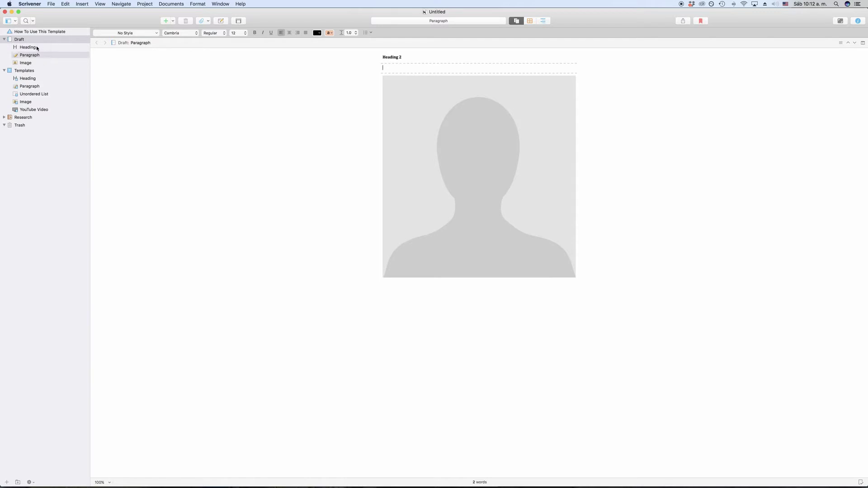
click(412, 58)
click(409, 69)
text(Paragraph element.)
key(Return)
text(Another para)
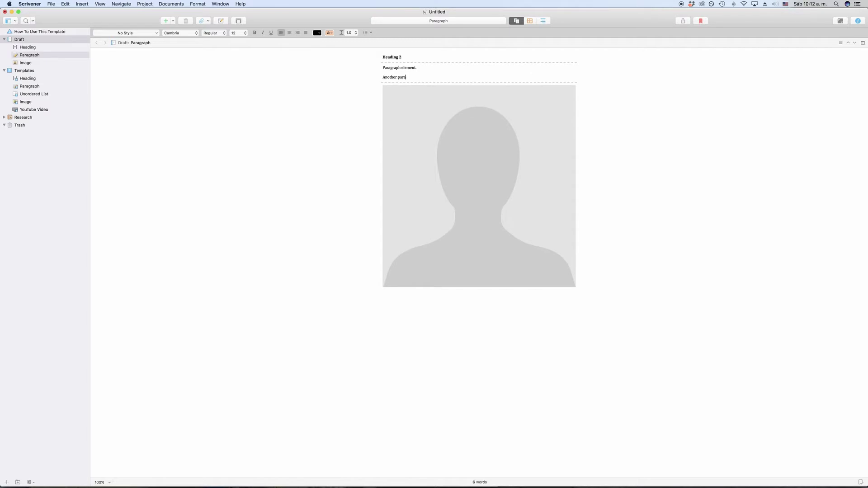
text(graph.)
Step: Open the Heading document on its own and zoom the text to 200%
click(405, 57)
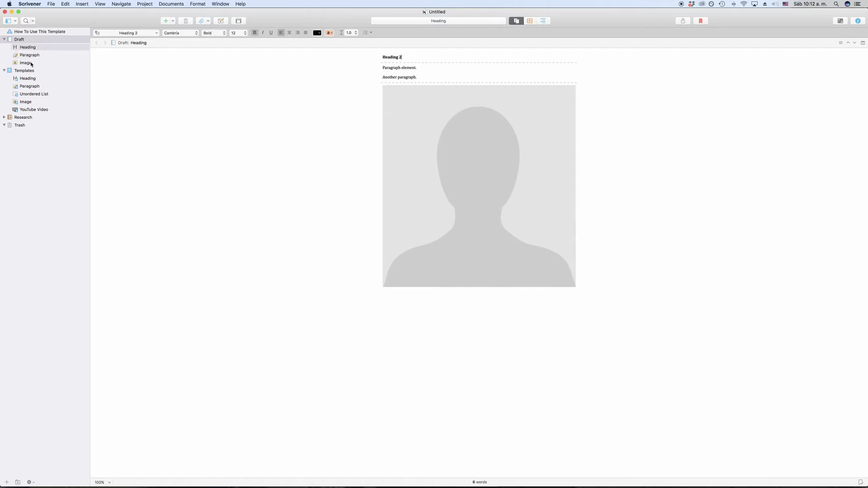
click(23, 48)
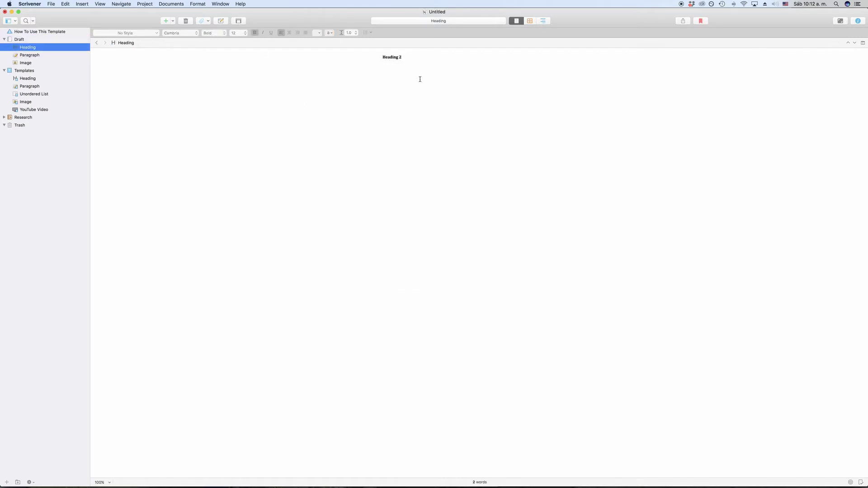
click(107, 481)
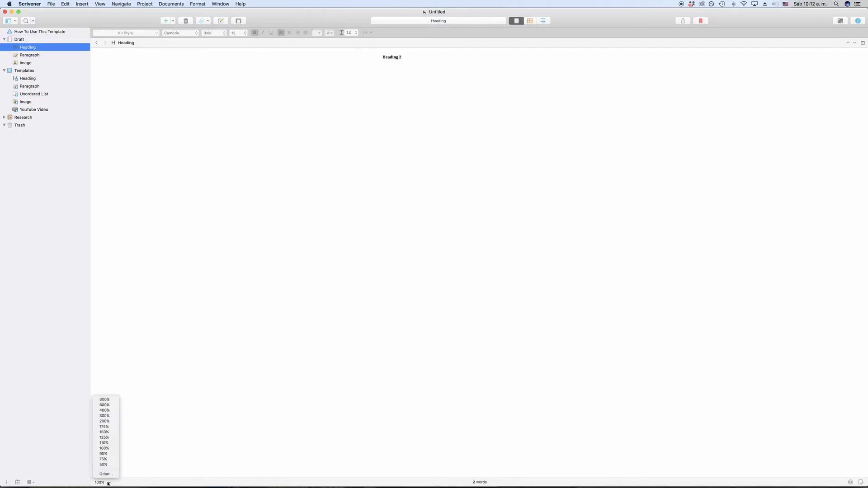
click(110, 422)
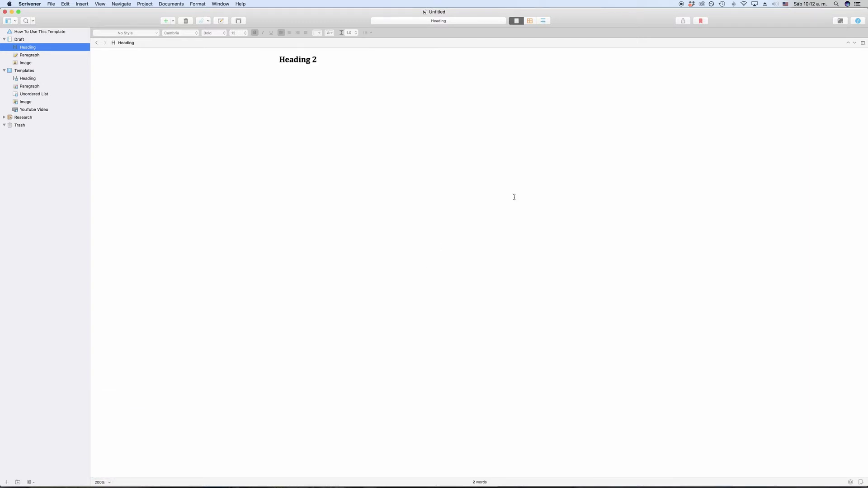
Step: Keep the heading's Heading 2 style and retitle the document 'Use any title you want'
click(329, 61)
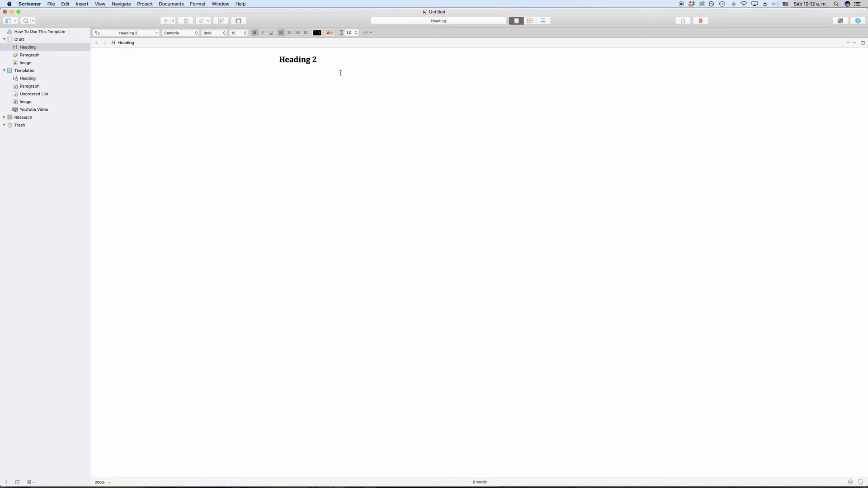
click(157, 35)
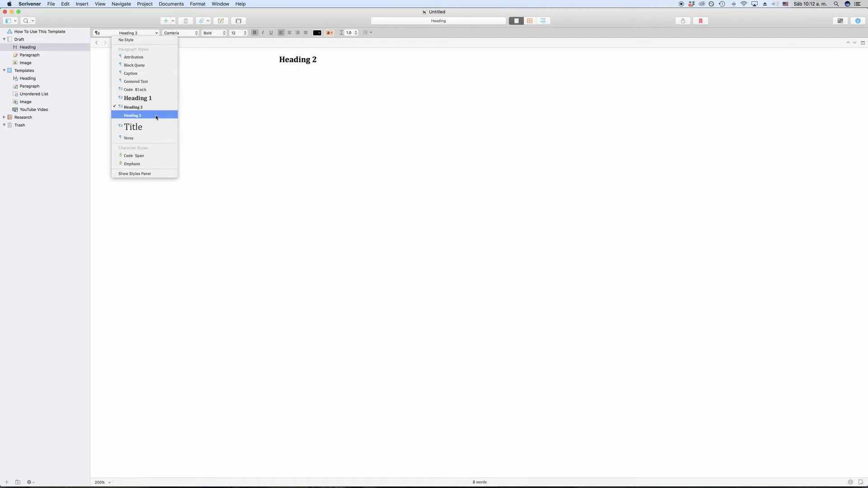
click(157, 35)
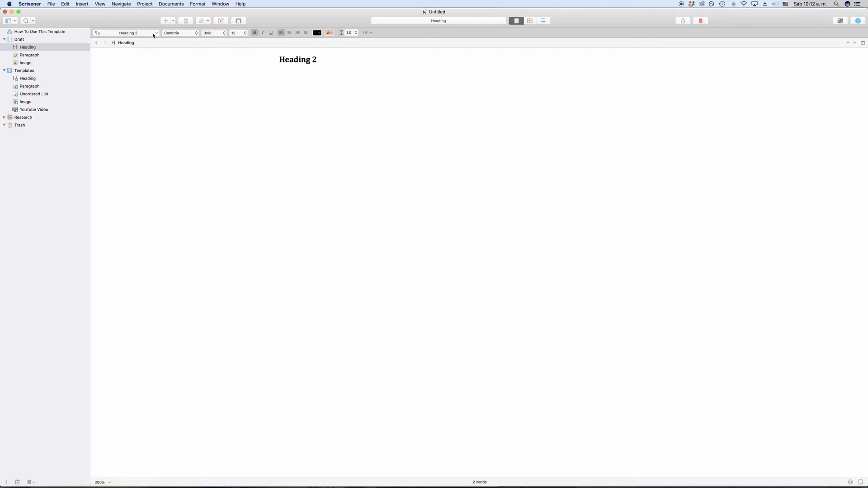
drag(354, 70, 258, 60)
click(331, 60)
double_click(125, 43)
text(Use any title you want)
Step: Commit the new title and add 'Lorem ipsum.' as a new line in the Paragraph document
key(Return)
click(50, 55)
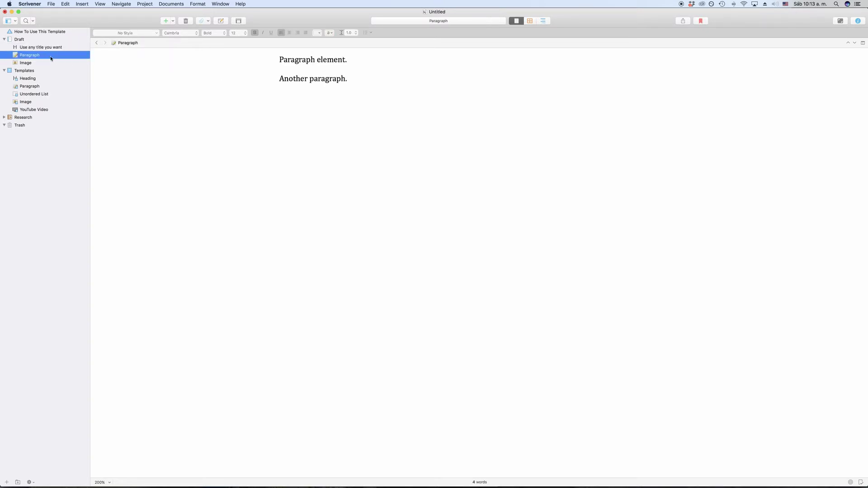
click(362, 80)
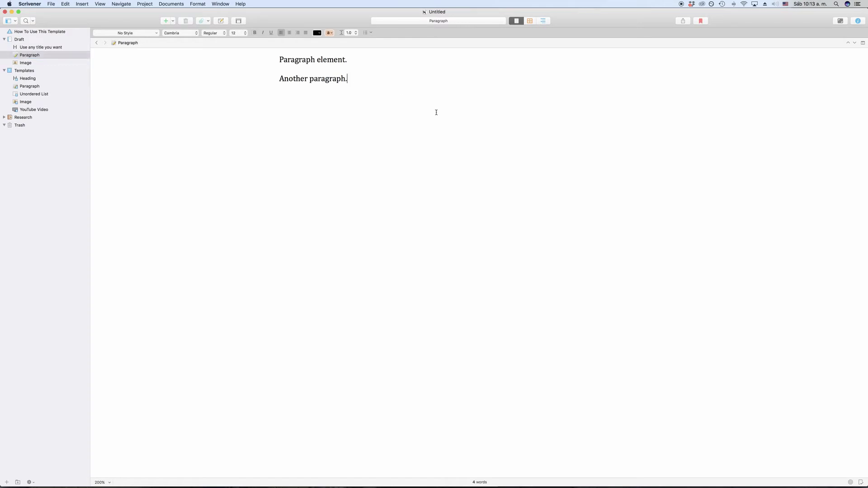
drag(436, 110, 258, 50)
click(364, 84)
key(Return)
text(Lorem ipsum.)
Step: Add a new Paragraph document to the Draft reading 'Yet another paragraph.'
click(300, 70)
click(289, 88)
click(53, 55)
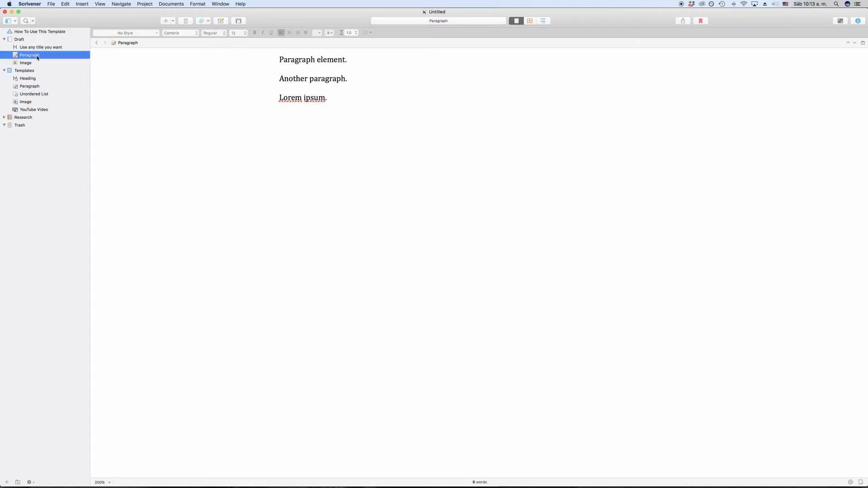
click(173, 22)
click(188, 55)
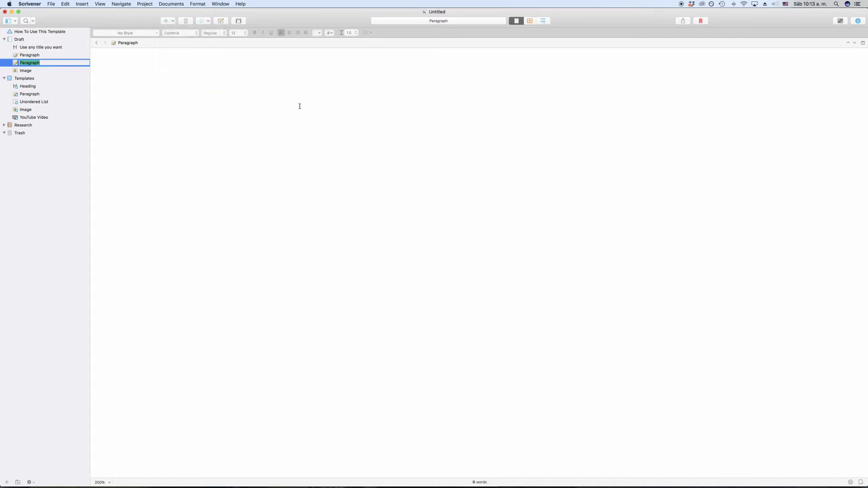
text(Yet )
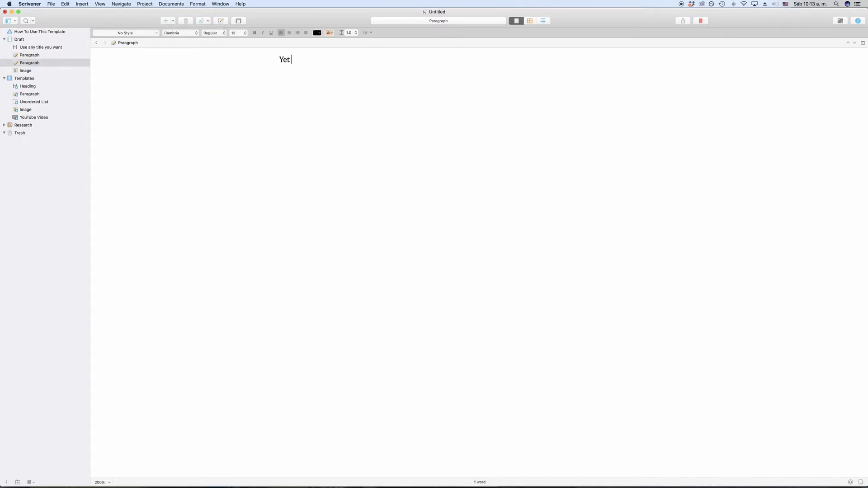
text(another paragraph.)
Step: In the combined Draft, scale the placeholder image down to 262 × 275 points
click(19, 39)
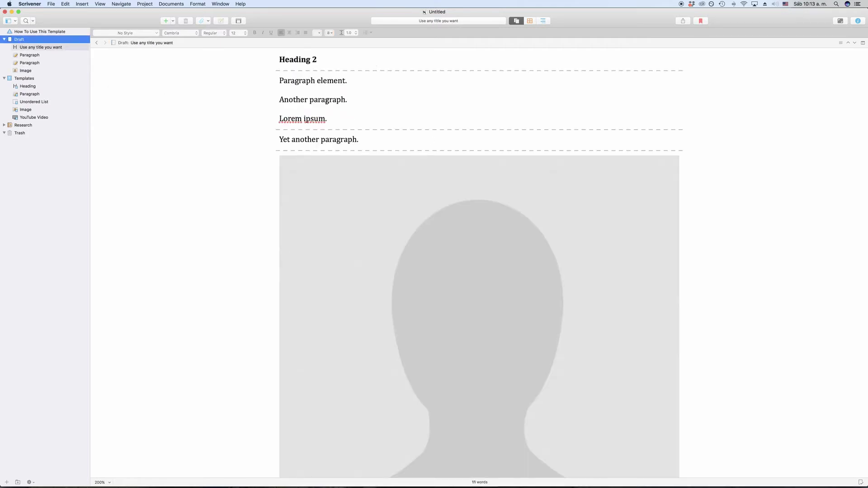
drag(376, 139, 278, 82)
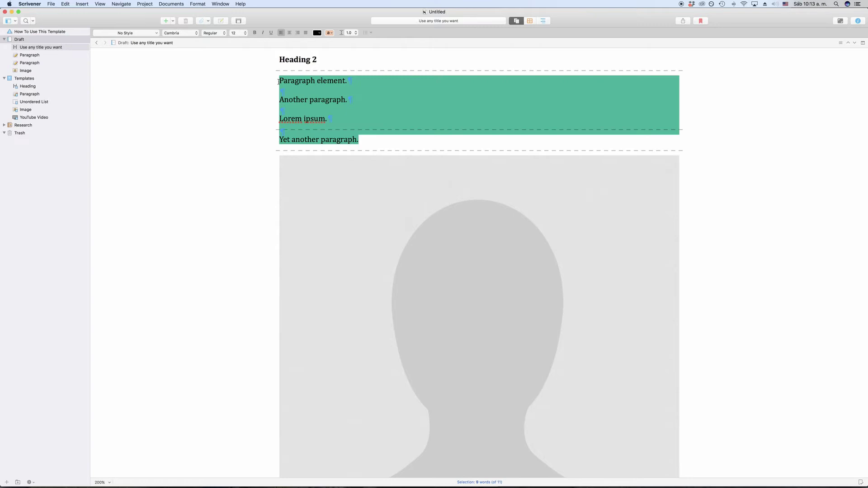
click(279, 81)
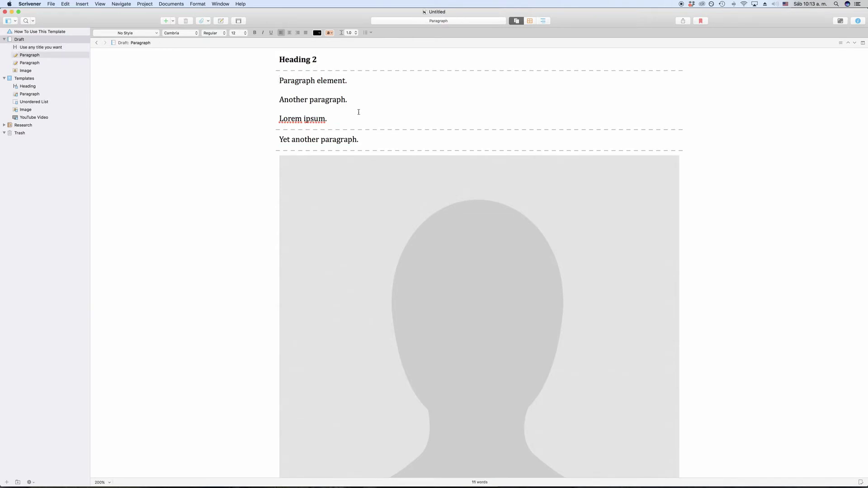
right_click(466, 236)
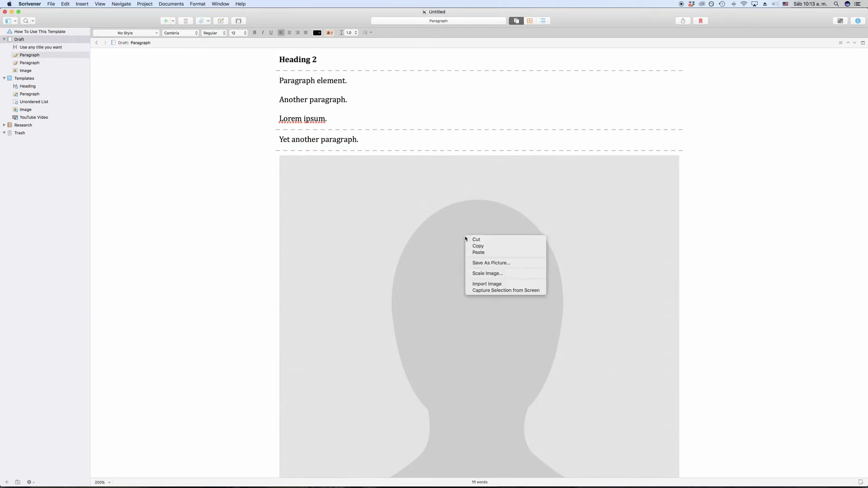
click(493, 273)
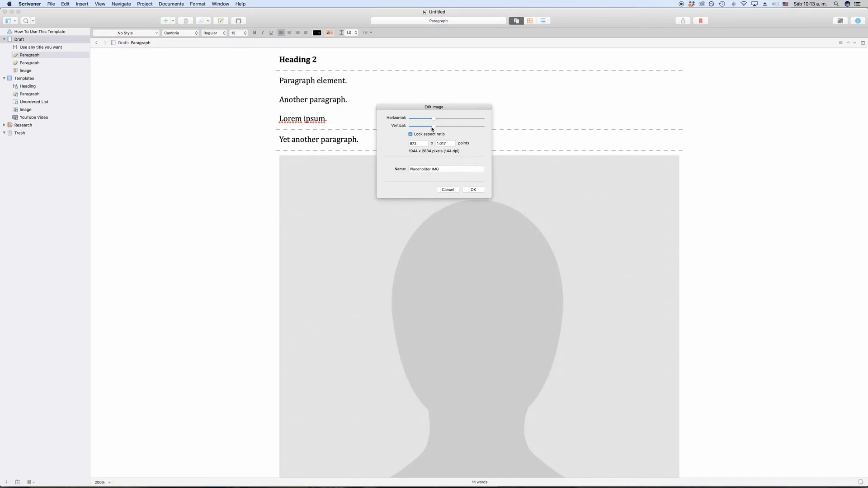
drag(434, 126, 416, 127)
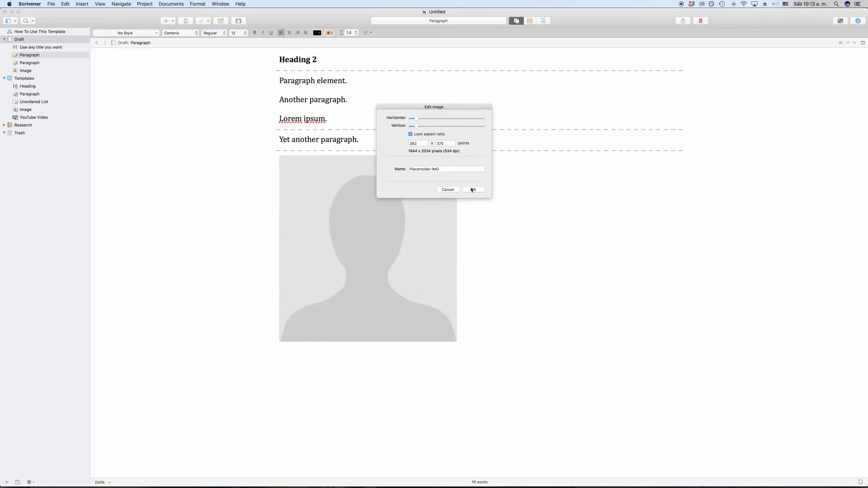
click(473, 189)
click(367, 143)
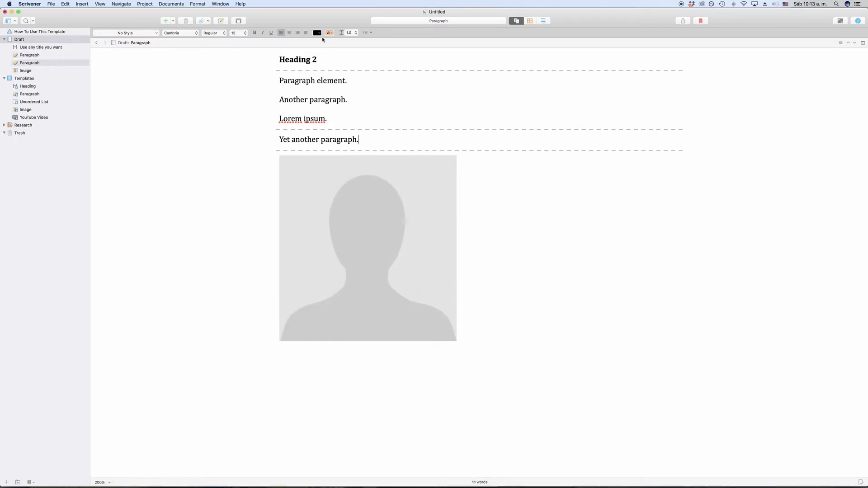
Step: Add a round-bullet Unordered List: List item, Another list item, Yet another list item
click(172, 21)
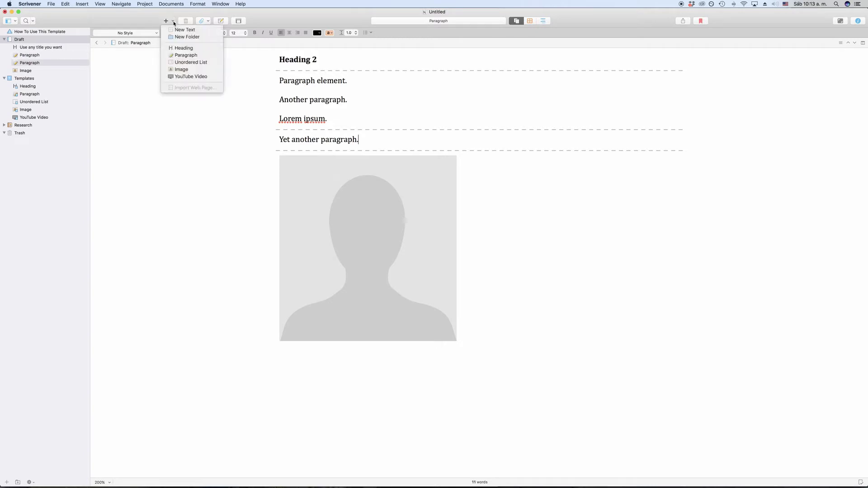
click(190, 63)
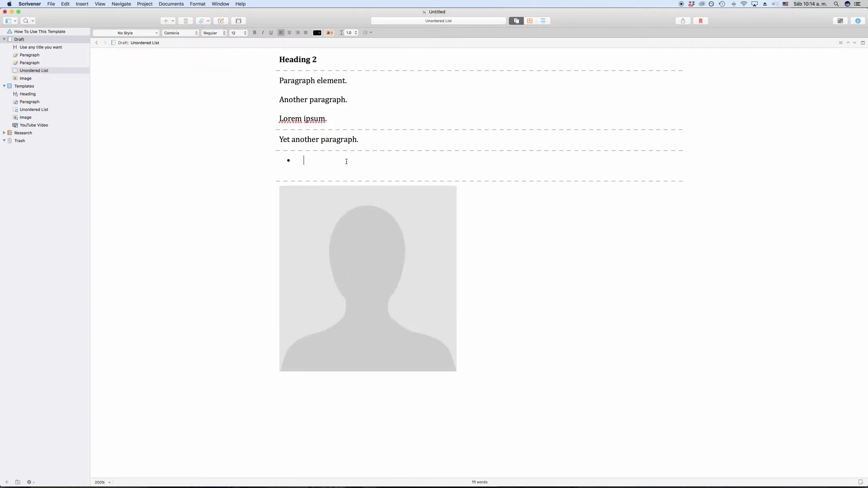
click(366, 32)
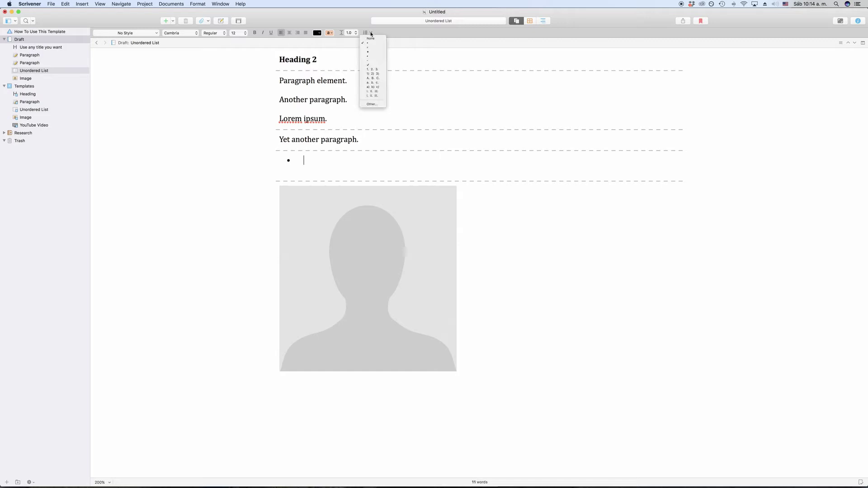
click(371, 44)
text(List item)
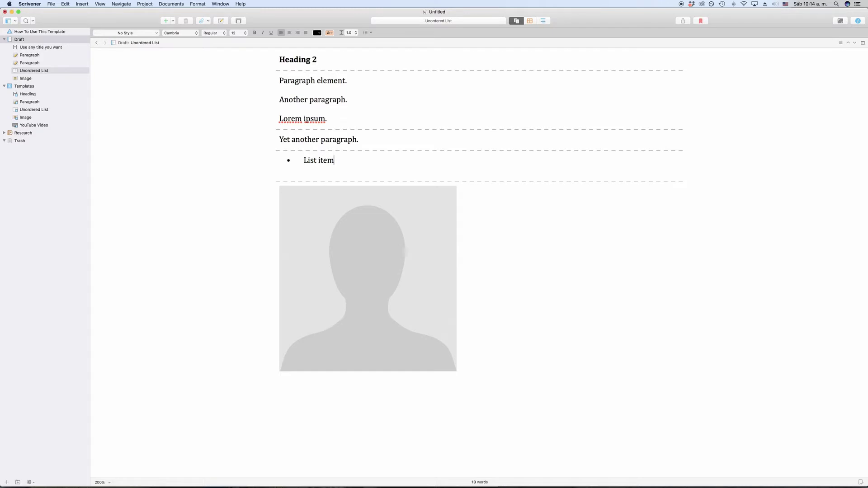
key(Return)
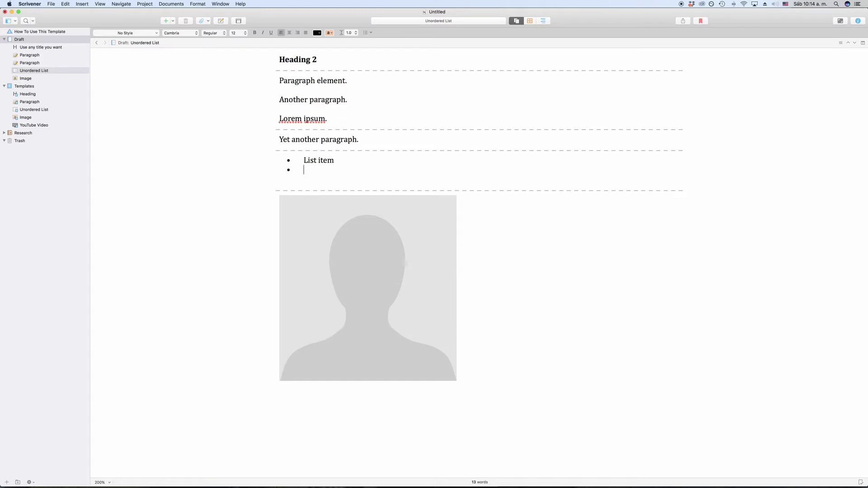
text(Another list l)
text(tem)
key(Return)
text(Yet a)
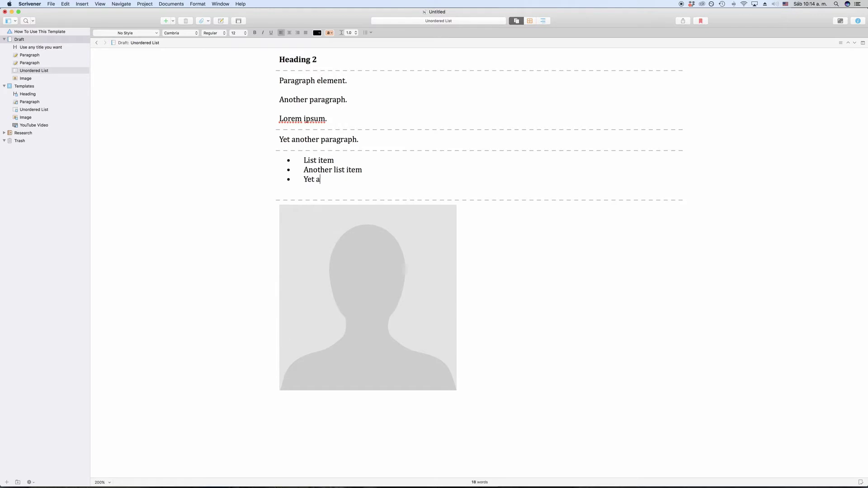
text(nother list item)
click(26, 78)
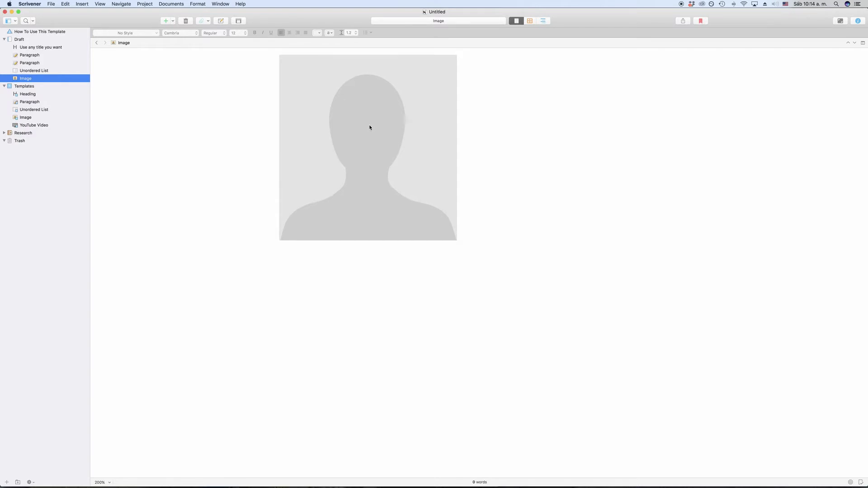
click(27, 40)
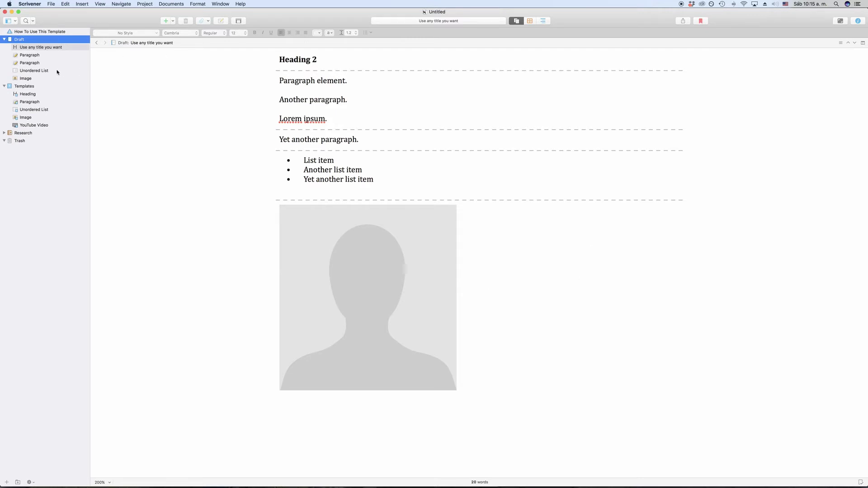
Step: Move the Image document between the two Paragraph documents and view the whole Draft
drag(27, 78, 28, 61)
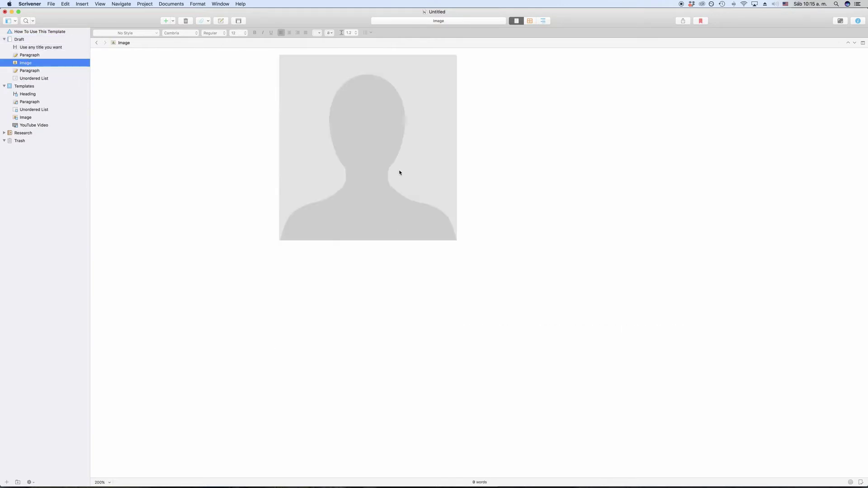
click(48, 39)
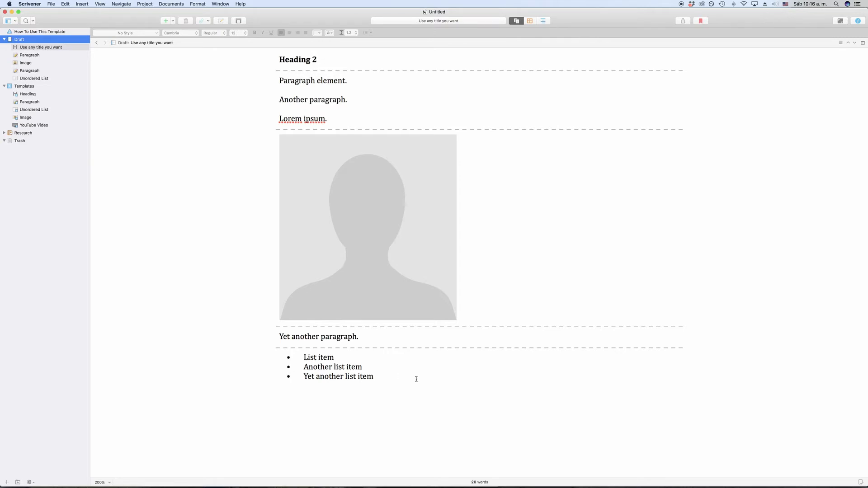
Step: Add a YouTube Video document to the Draft after the bullet list
click(175, 20)
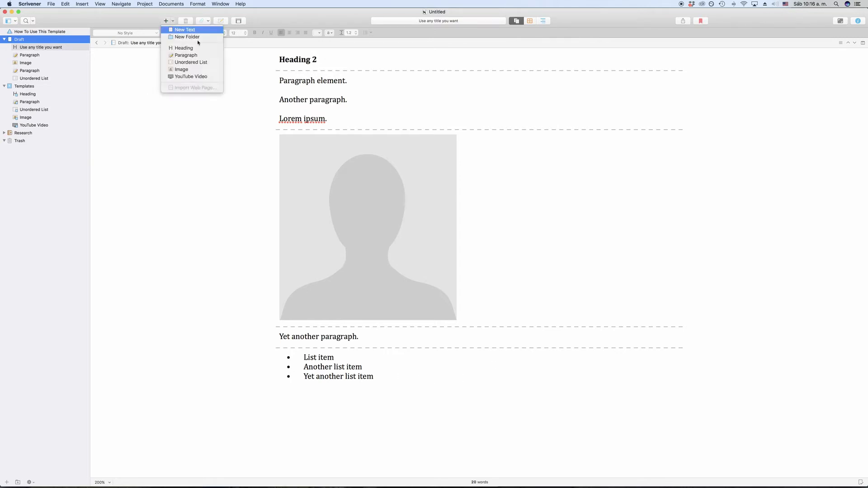
click(199, 77)
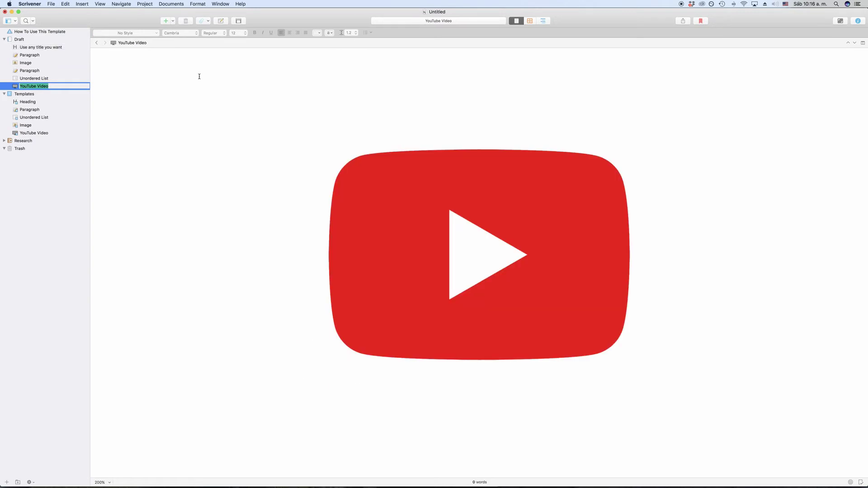
click(34, 41)
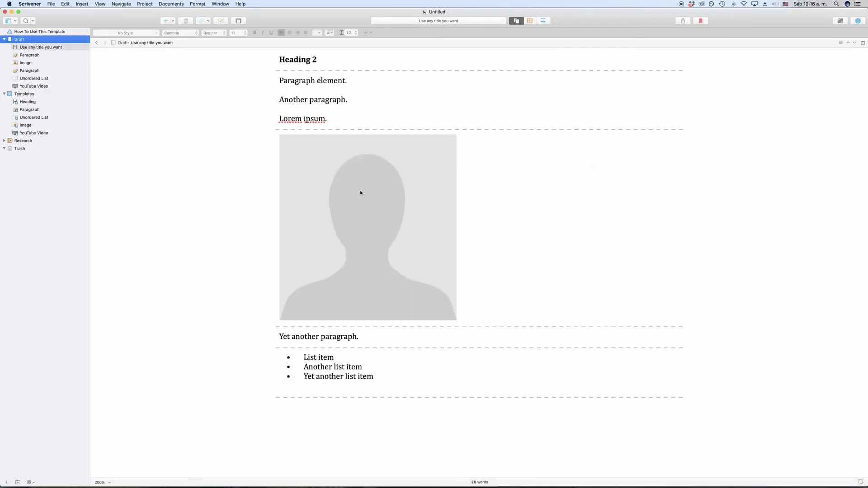
Step: Scale the red YouTube logo down from 1600 points to a small size
scroll(360, 187, down, 10)
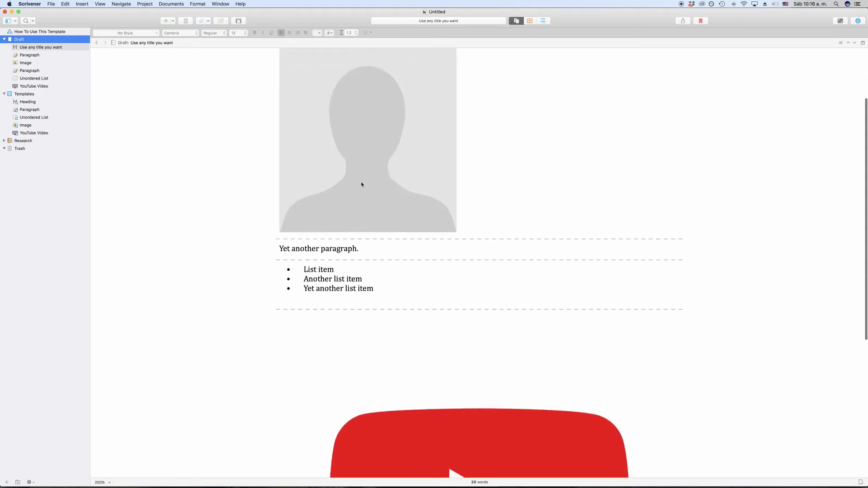
right_click(502, 304)
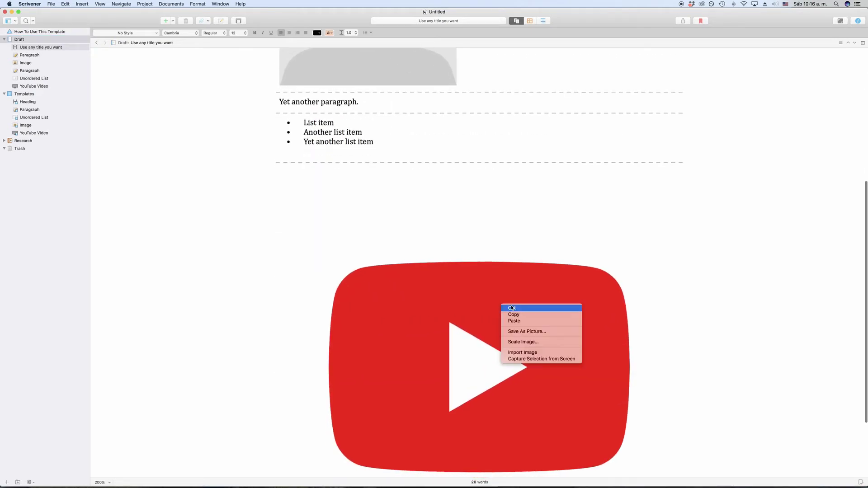
key(Return)
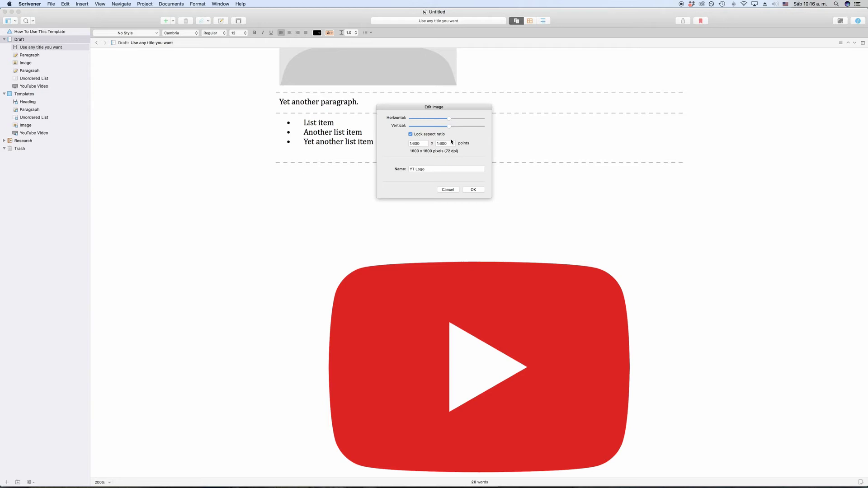
drag(448, 126, 414, 131)
click(473, 190)
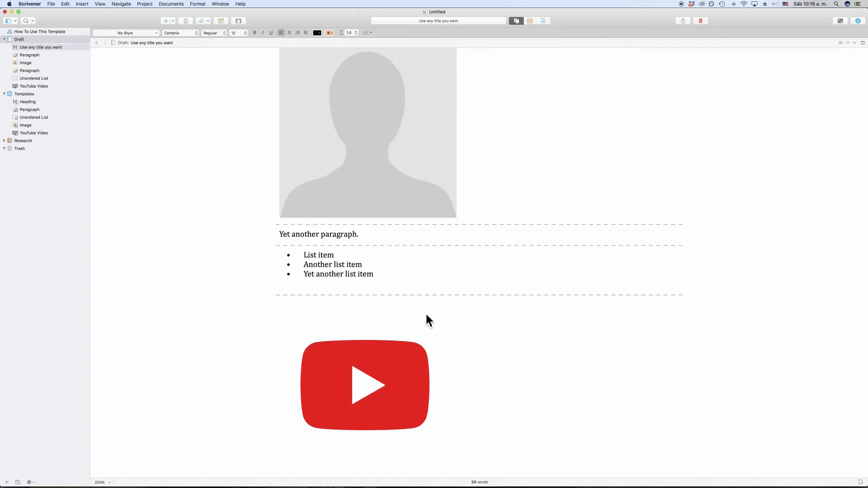
scroll(424, 296, up, 3)
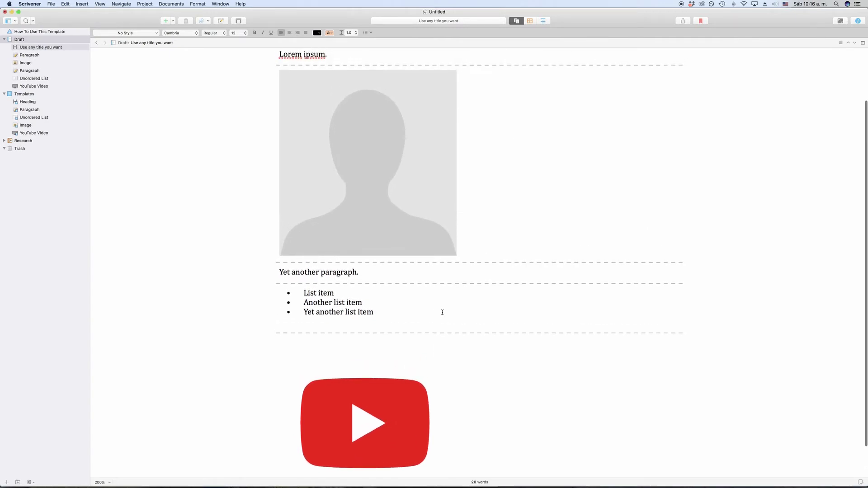
click(469, 389)
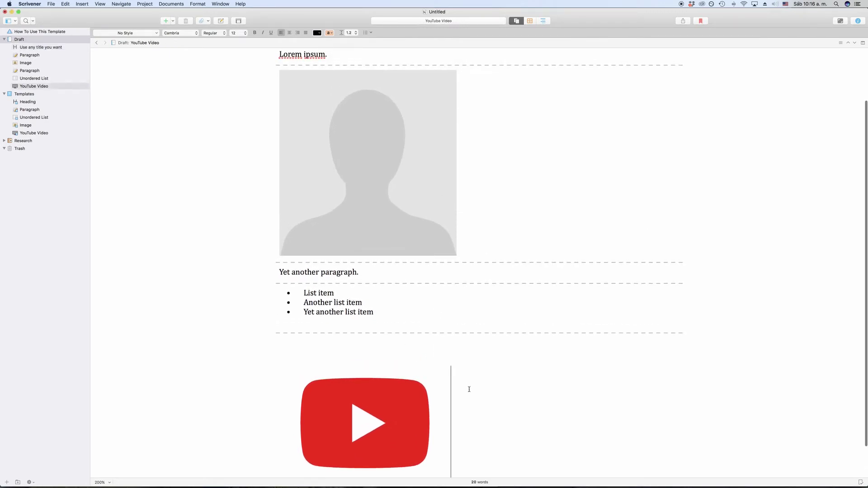
Step: Rename the YouTube Video document to 'Awesome YouTube Video'
double_click(20, 85)
click(21, 86)
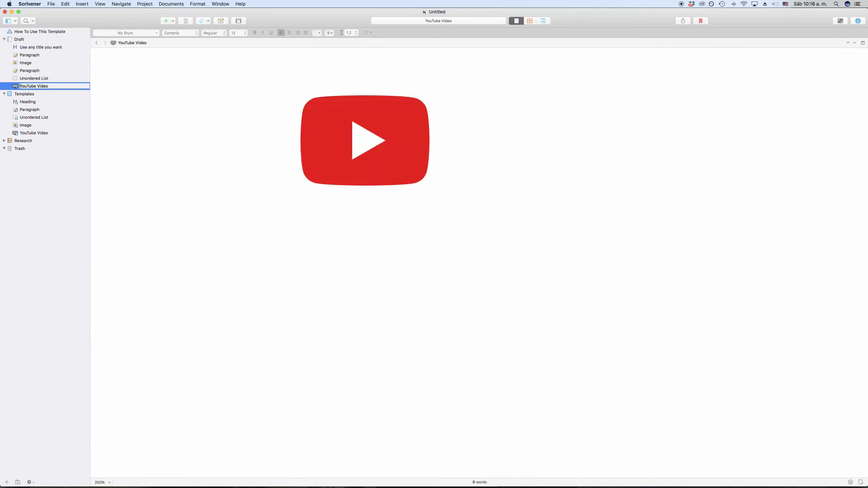
text(Awesome)
key(Return)
Step: Title the second Paragraph document 'Yet another paragraph' from its own text
click(50, 71)
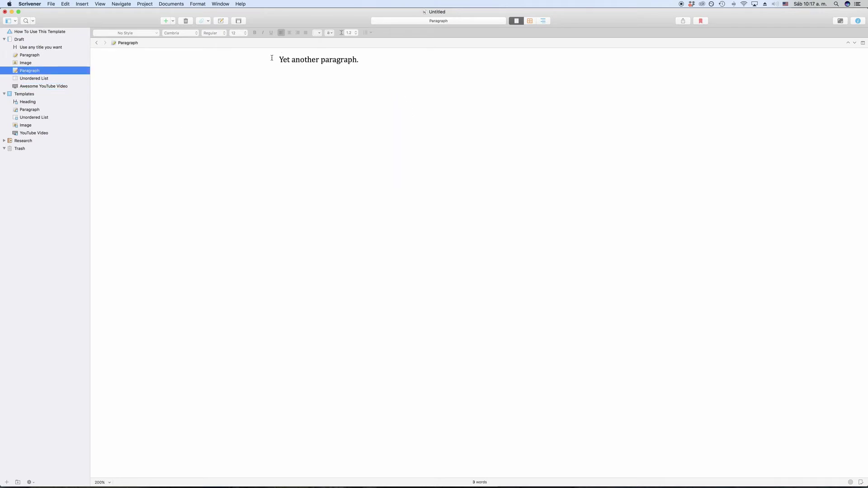
drag(277, 58, 400, 61)
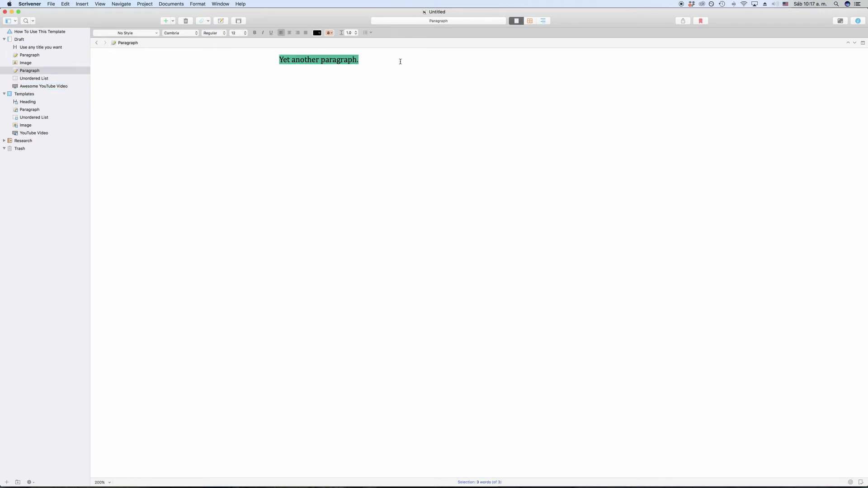
click(360, 60)
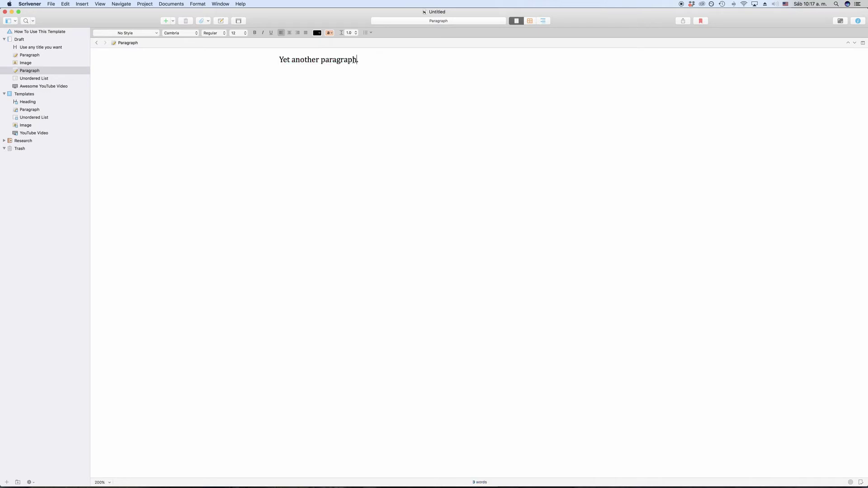
drag(357, 59, 271, 55)
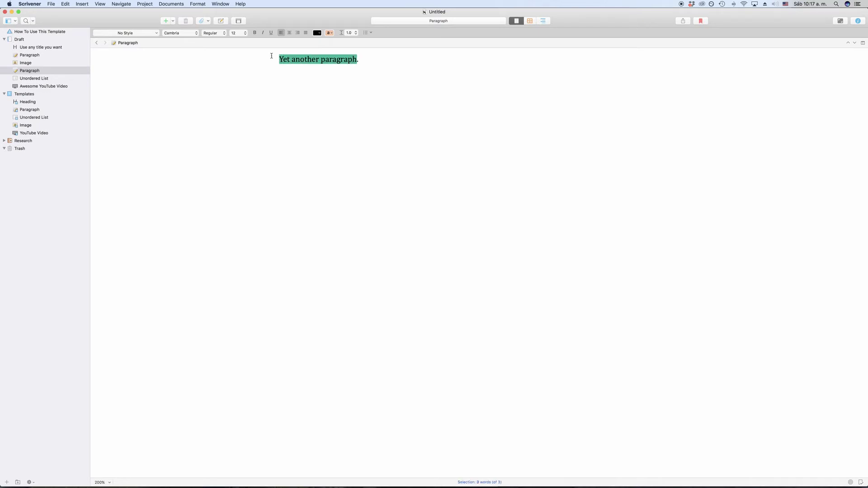
click(173, 3)
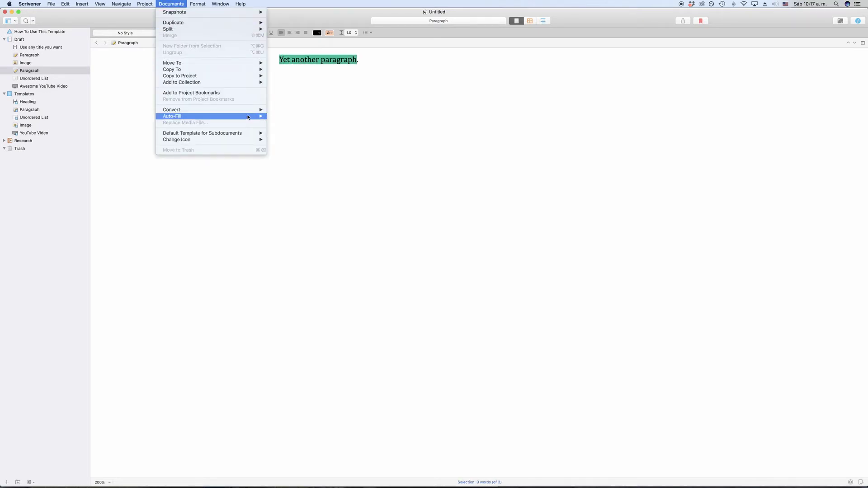
mouse_move(237, 116)
click(292, 117)
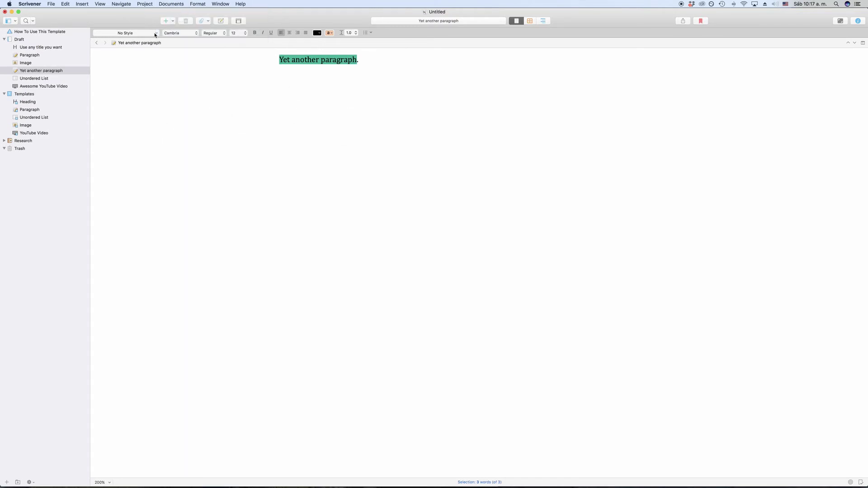
click(120, 44)
click(181, 45)
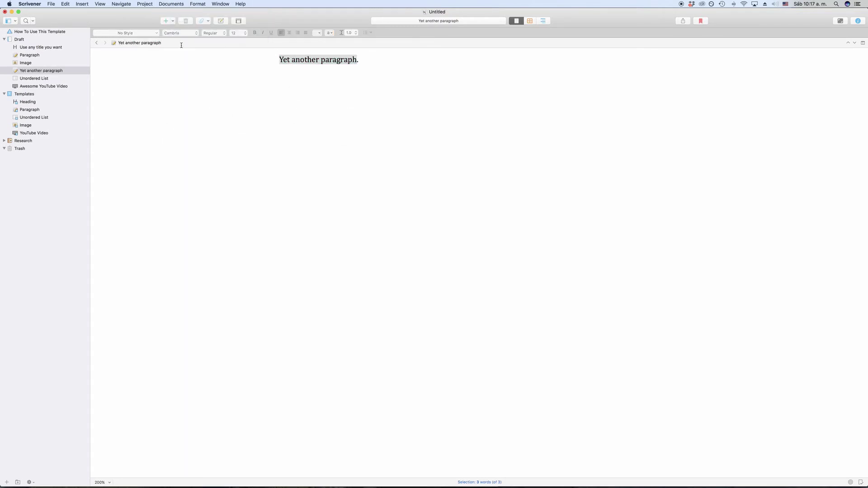
click(382, 77)
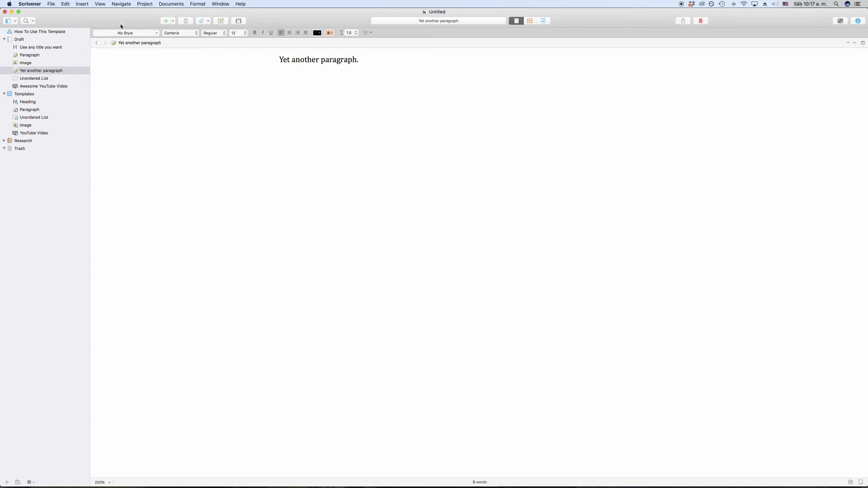
click(71, 40)
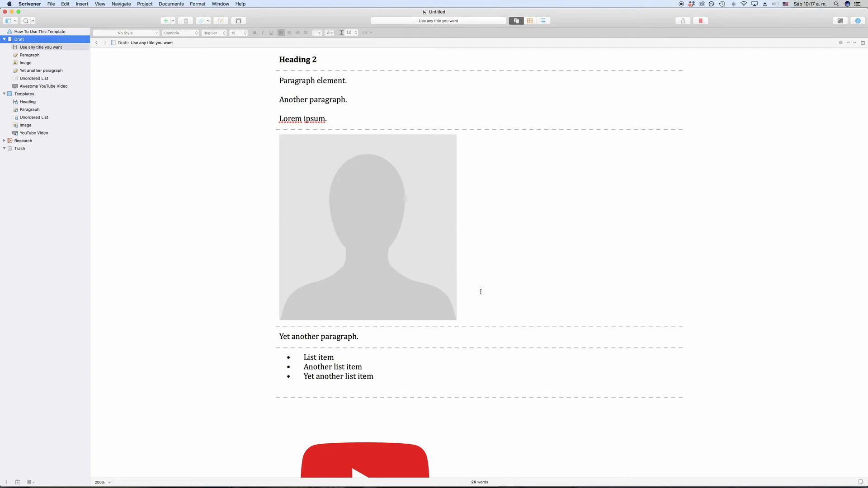
Step: Review the Draft and the add-document templates, then open Awesome YouTube Video alone
scroll(484, 279, down, 5)
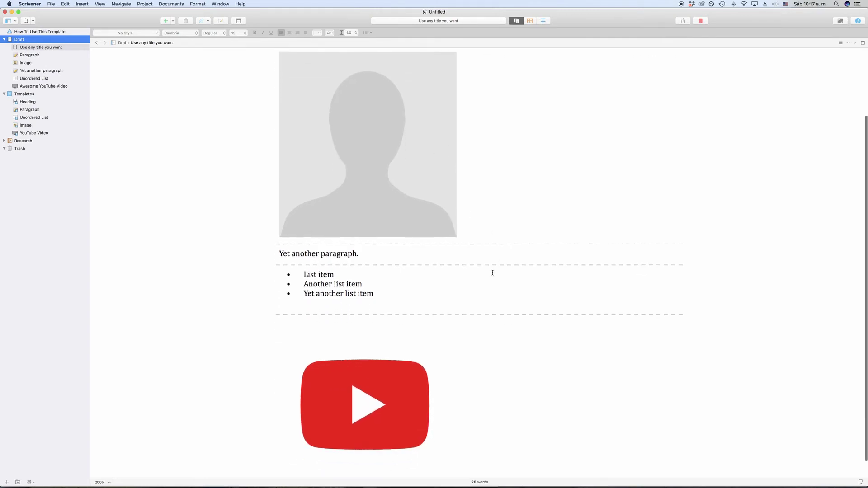
scroll(492, 272, up, 5)
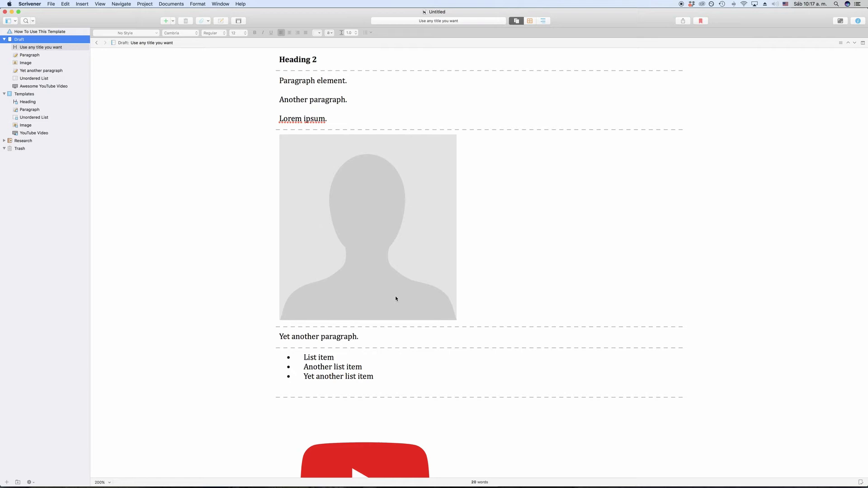
click(172, 21)
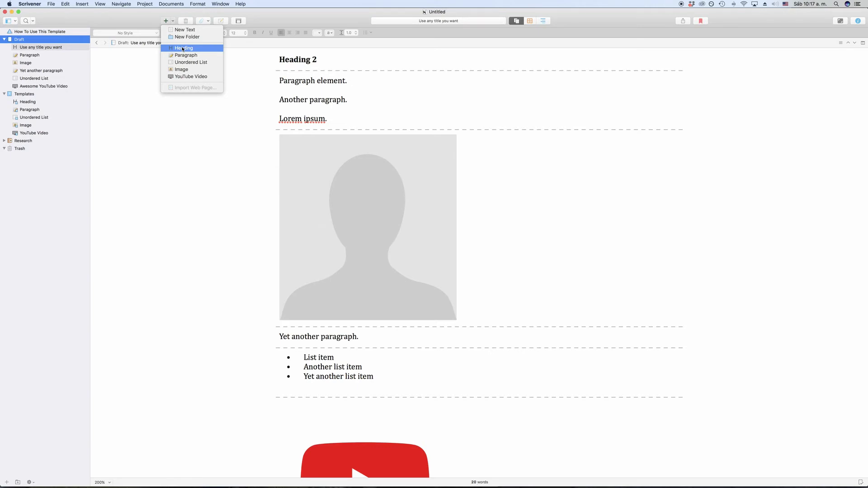
click(173, 23)
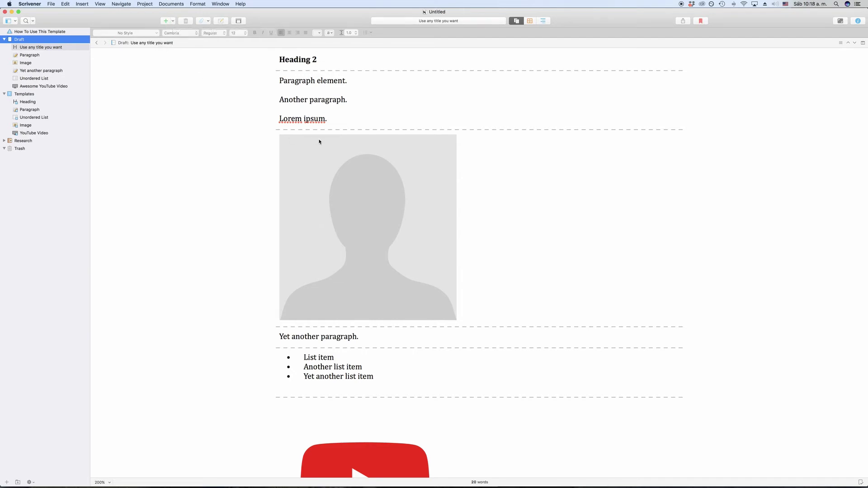
click(51, 86)
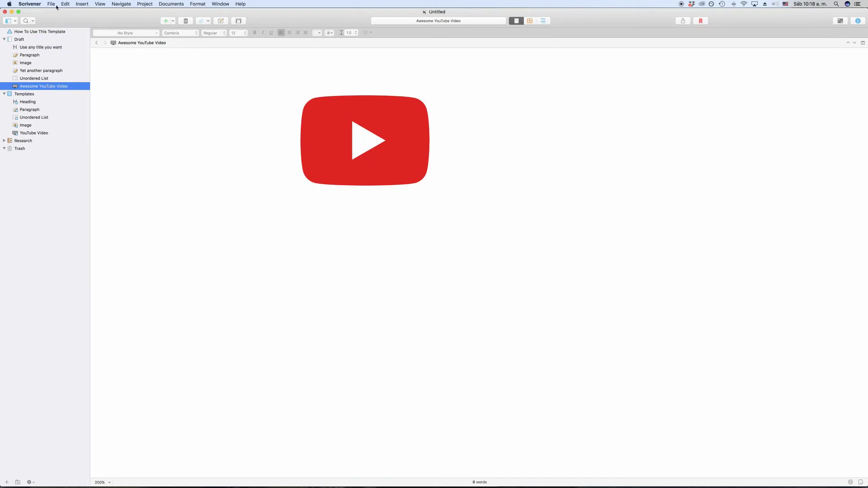
Step: Add a blank document named 'Just some document' after Awesome YouTube Video
click(167, 22)
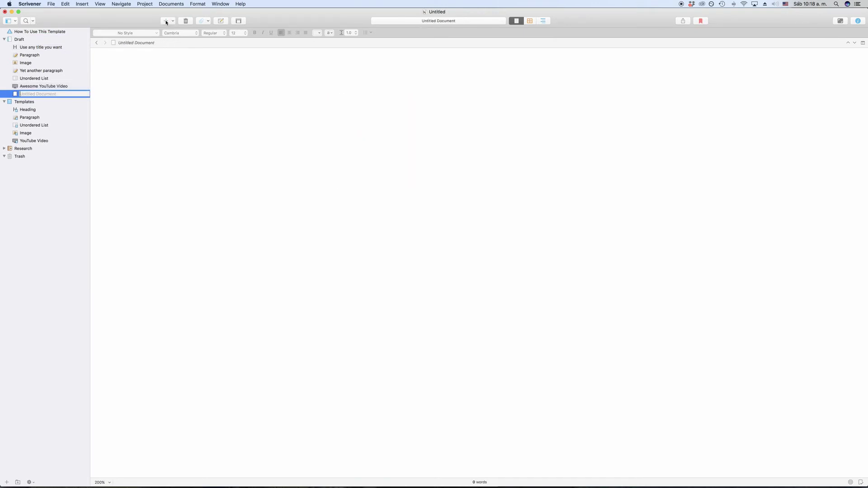
text(Just some document)
key(Return)
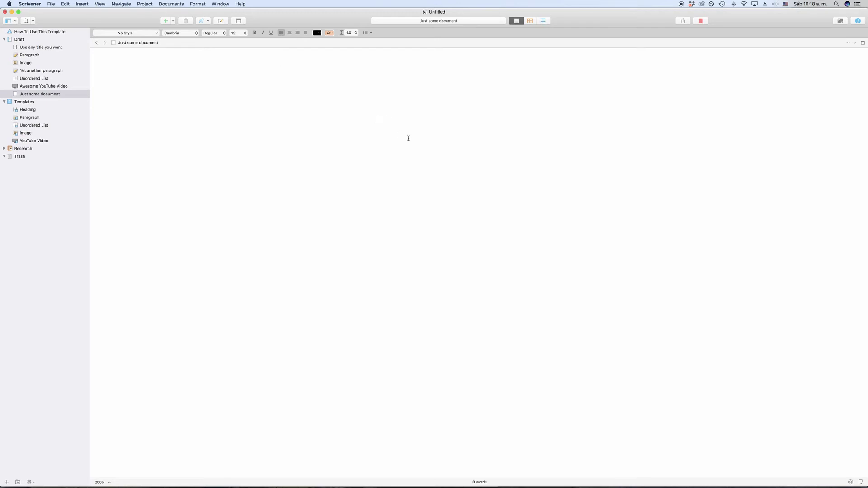
click(52, 4)
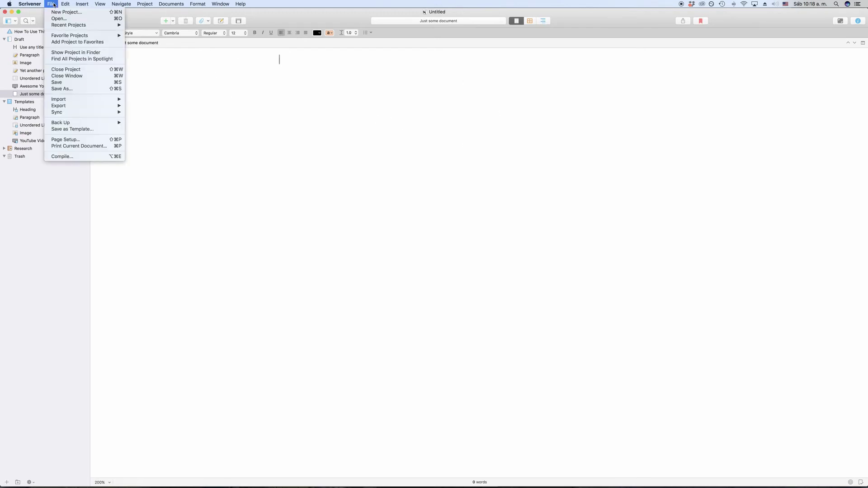
Step: Check in Compile that Just some document gets the Heading section type, then cancel
click(111, 157)
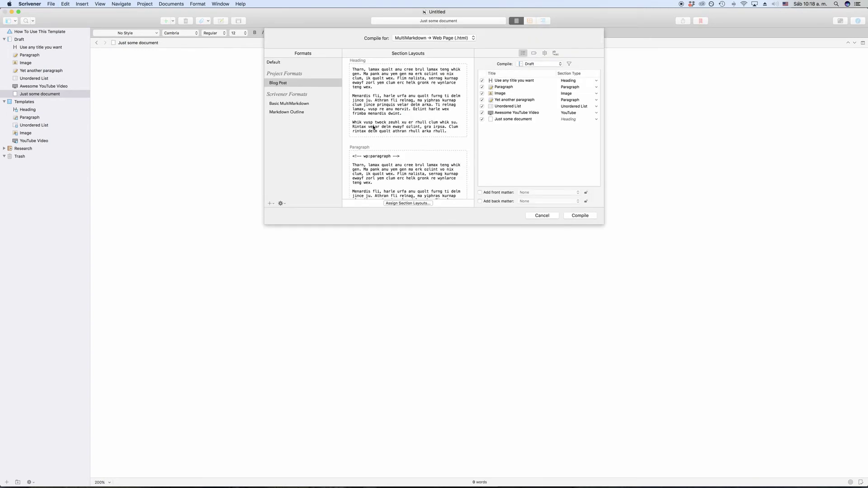
click(595, 119)
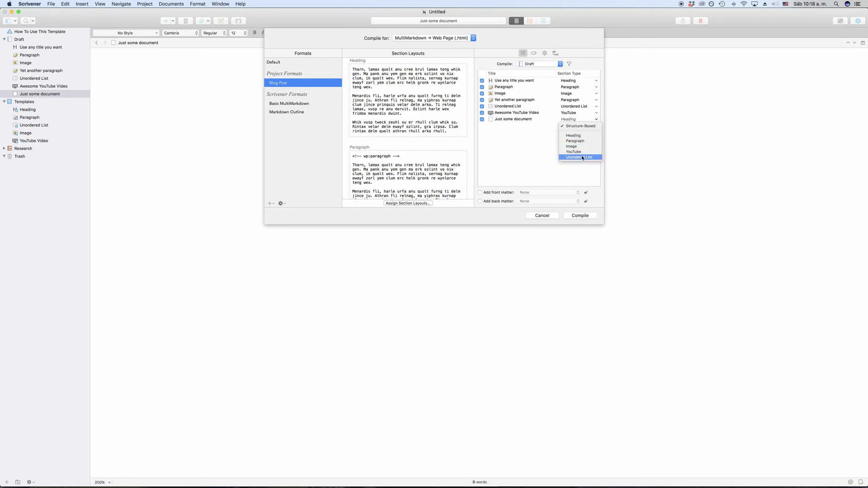
click(541, 217)
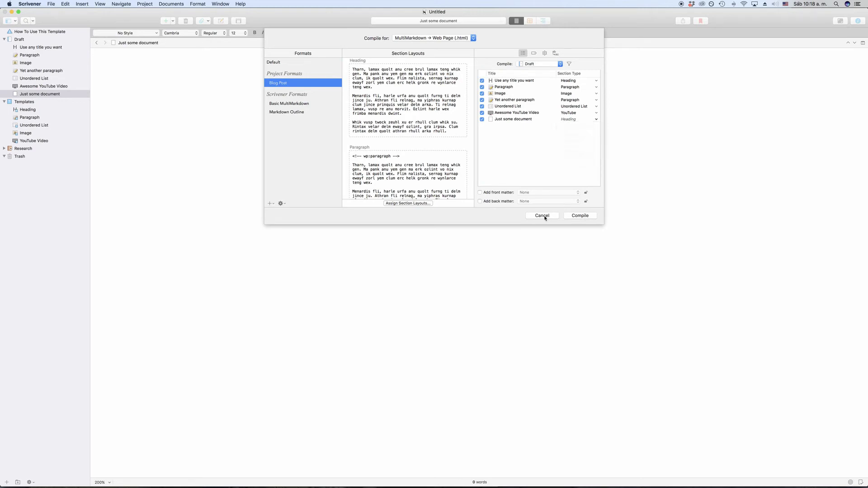
click(542, 216)
click(52, 40)
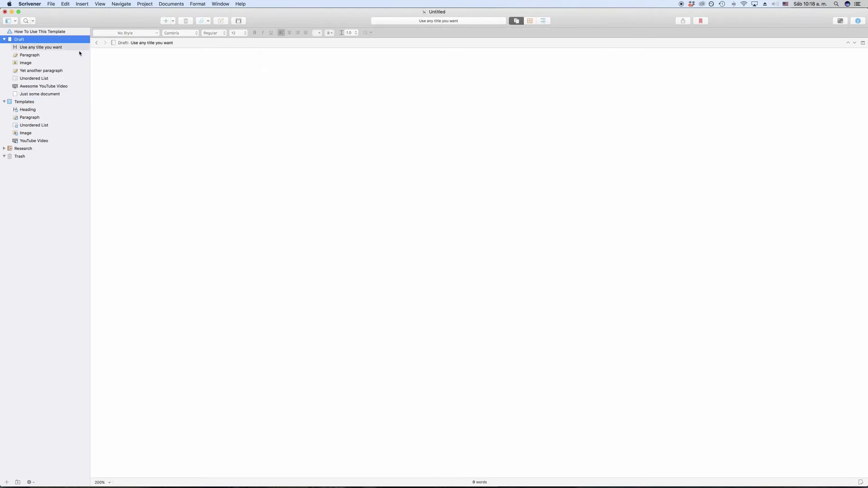
Step: Check Just some document's Heading section type in Outline view, then reopen Compile
key(super+3)
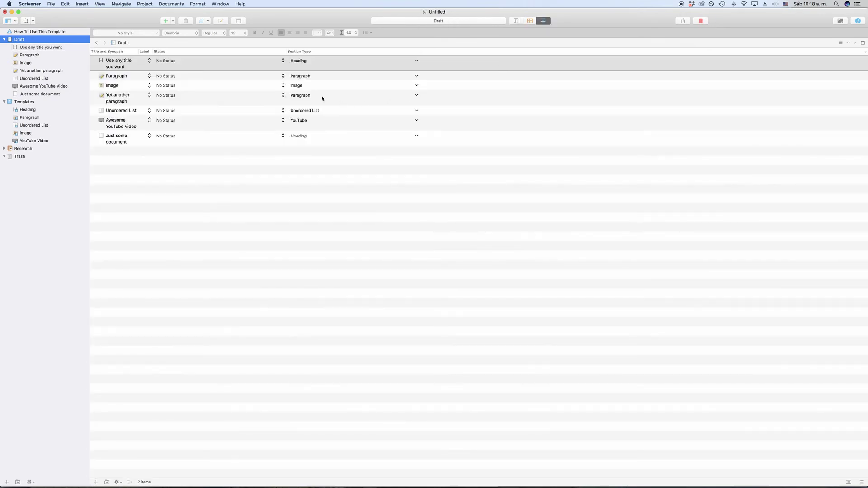
key(Tab)
click(319, 144)
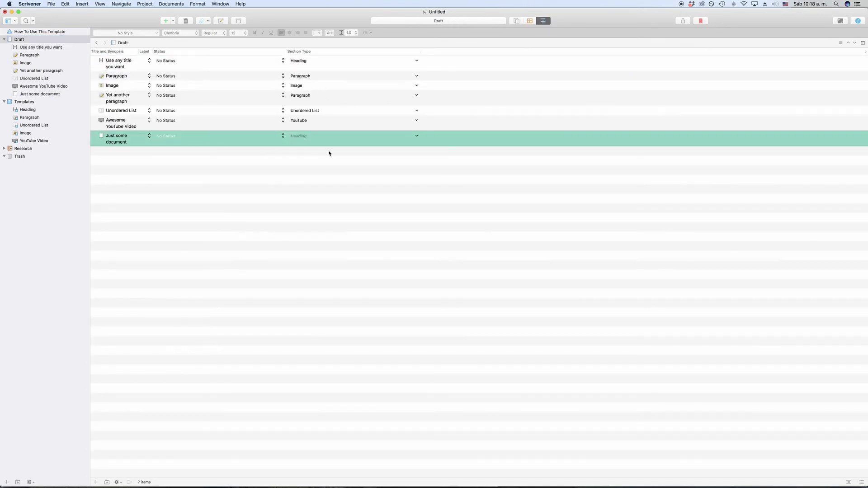
click(416, 135)
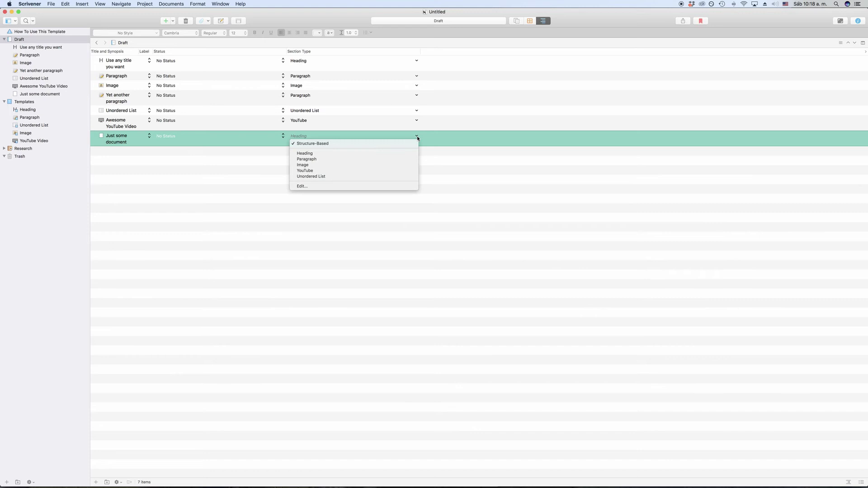
key(Escape)
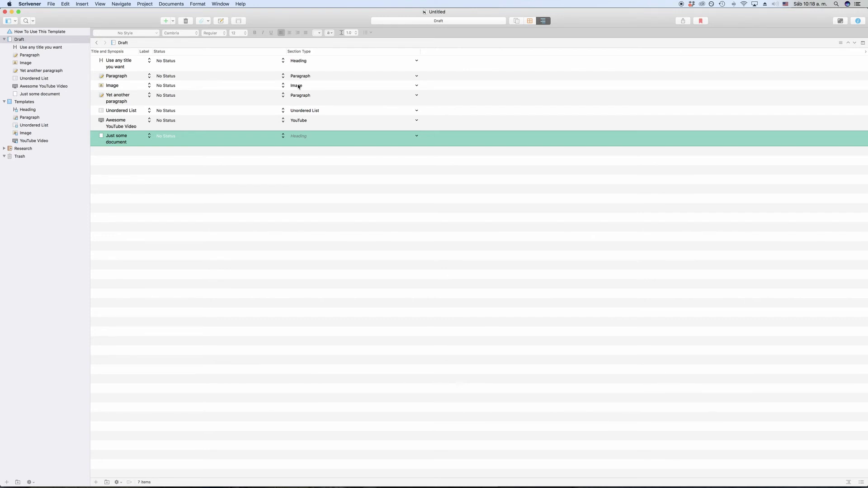
click(51, 4)
click(81, 157)
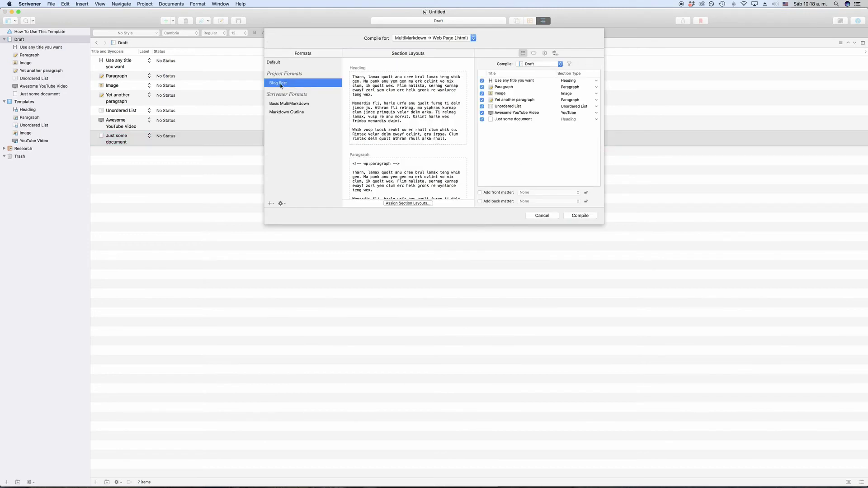
Step: Review the Blog Post format's heading styles and <!-- wp:paragraph --> prefix/suffix markup
double_click(280, 86)
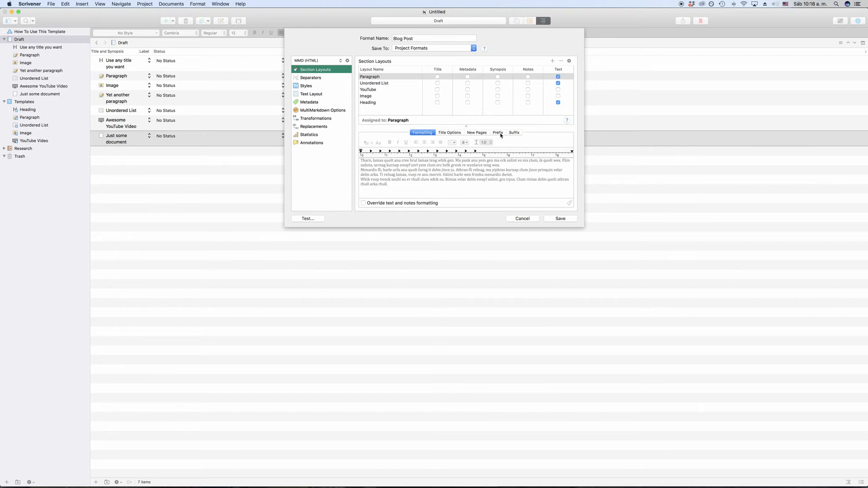
click(311, 85)
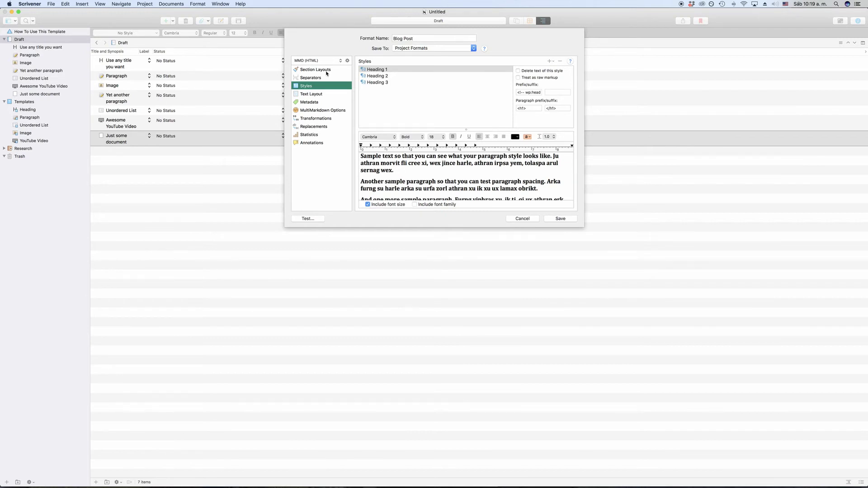
click(326, 72)
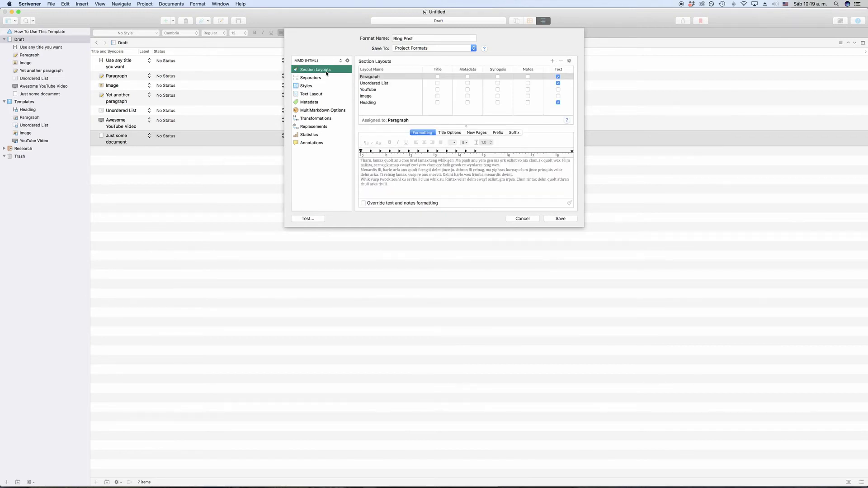
click(500, 132)
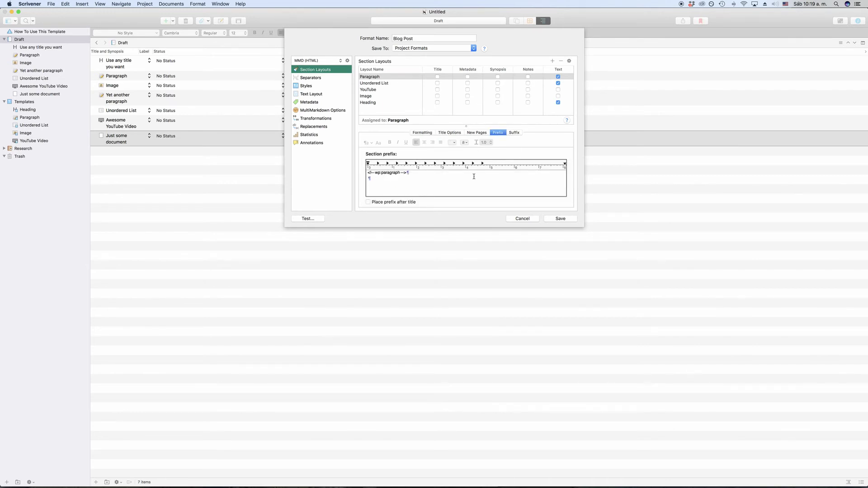
click(514, 132)
click(322, 87)
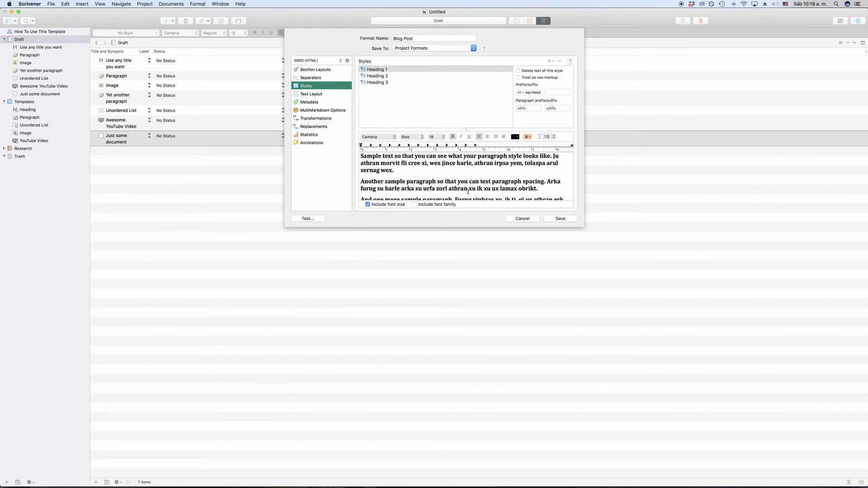
click(524, 218)
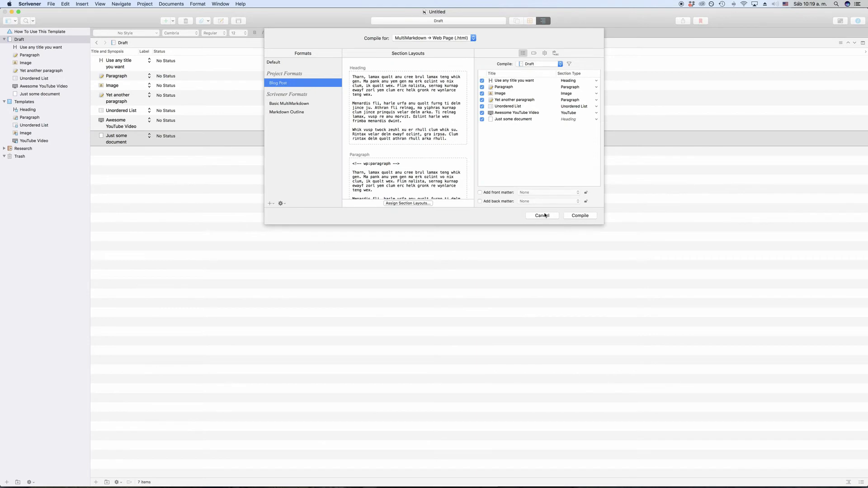
Step: Move Just some document to the Trash and return to the Draft
key(Escape)
click(33, 94)
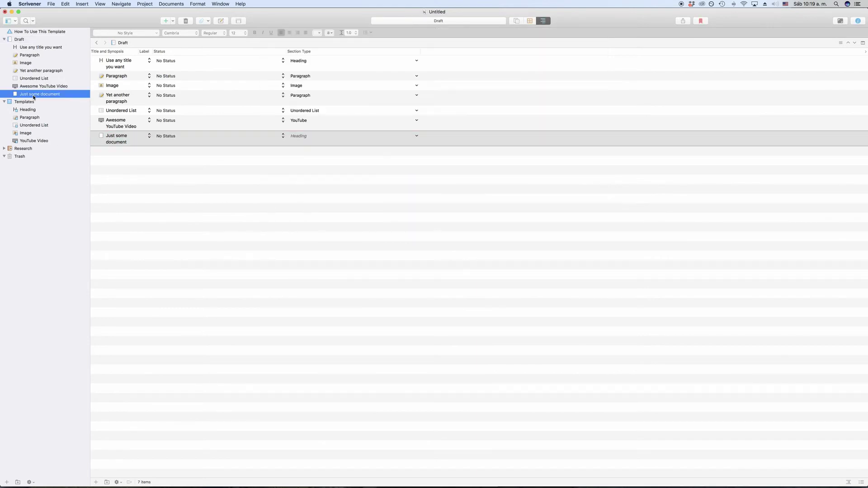
key(super+BackSpace)
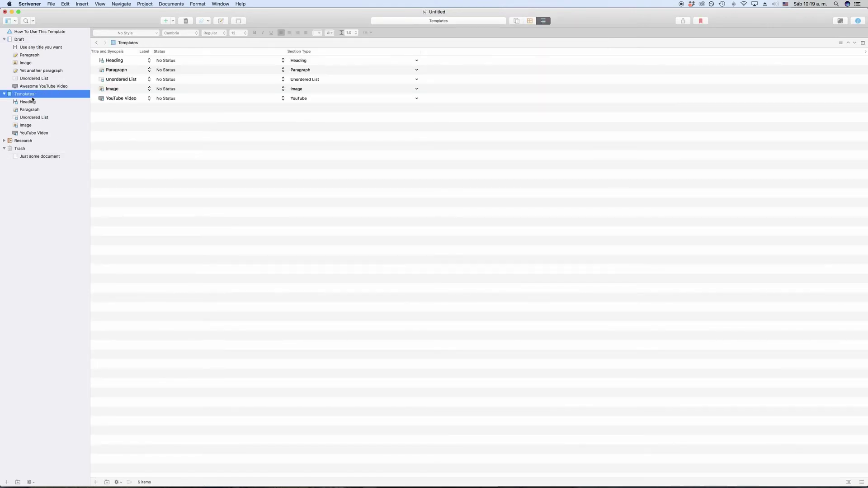
click(44, 40)
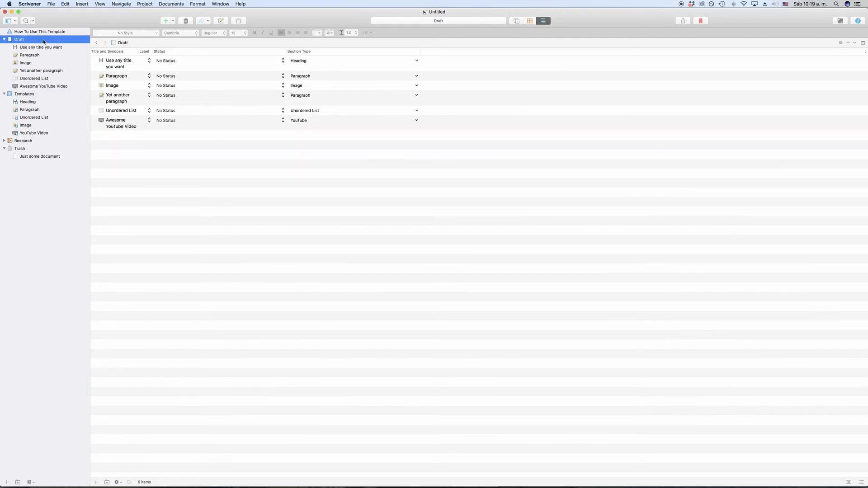
Step: Compile the Draft with the Blog Post format to reach the save dialog
click(51, 4)
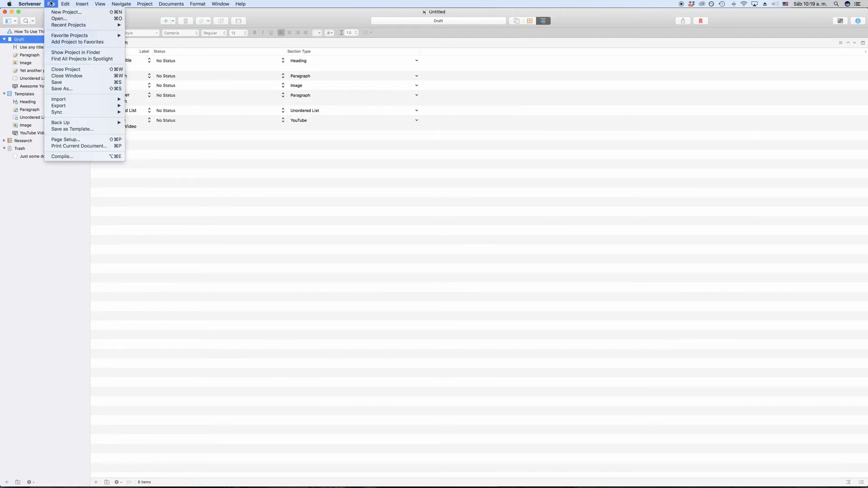
click(84, 156)
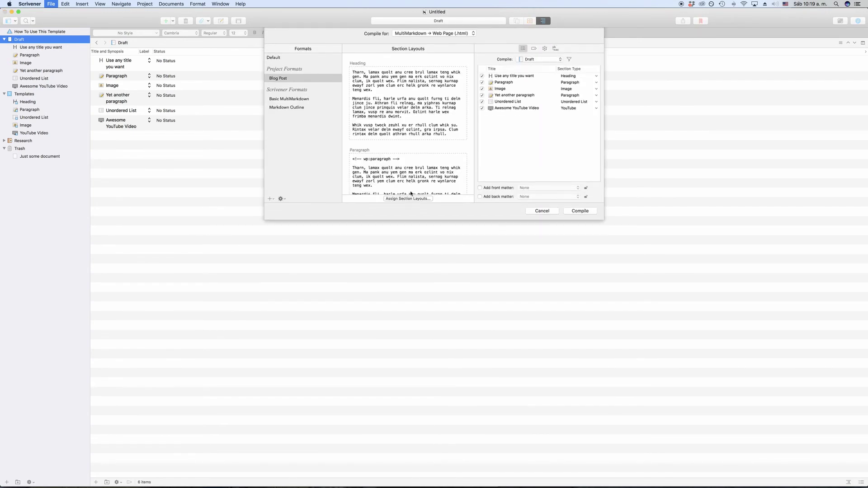
click(281, 84)
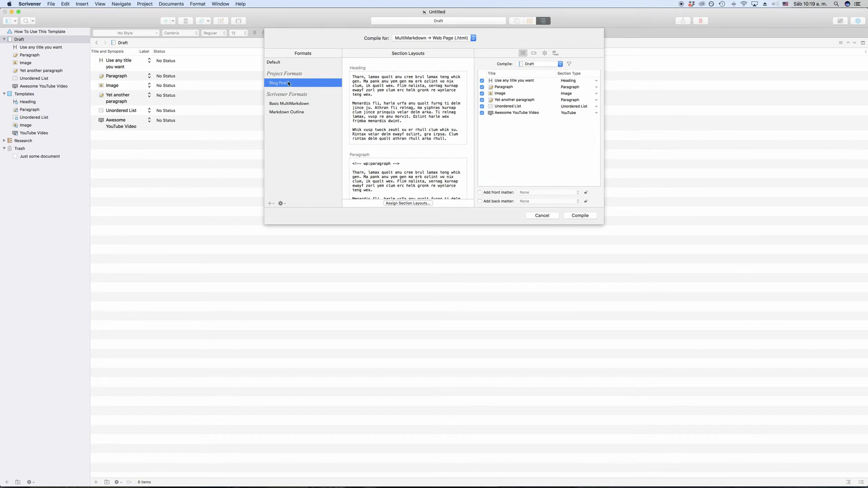
click(569, 217)
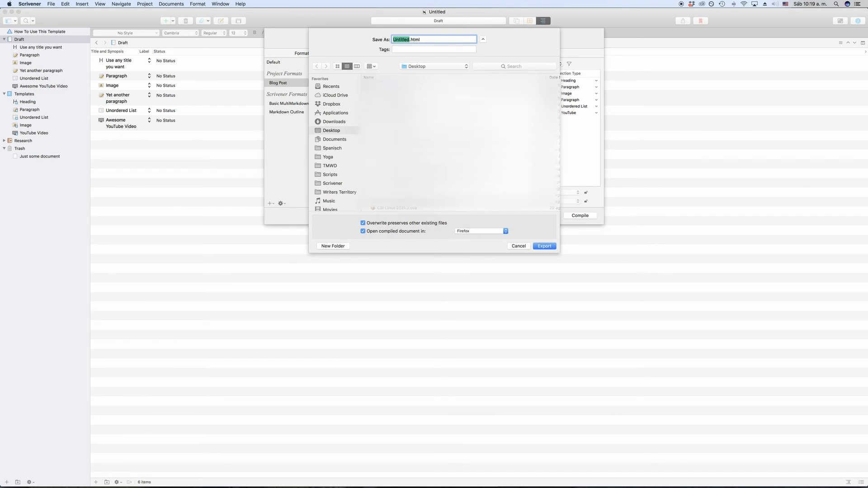
Step: Cancel the save, keep MultiMarkdown → Web Page (.html) output, and compile again
double_click(388, 139)
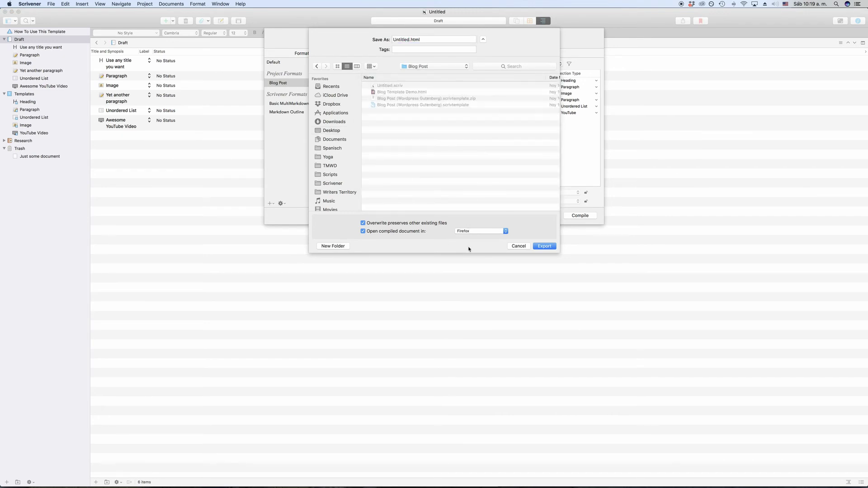
click(519, 246)
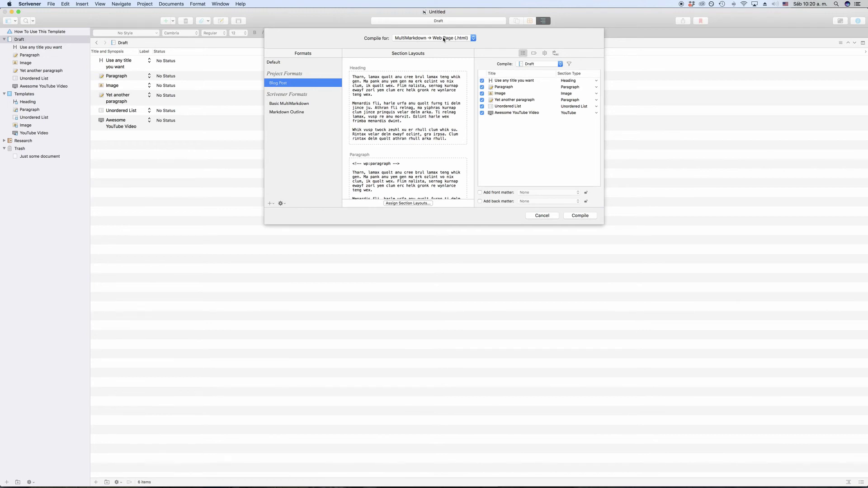
click(443, 40)
click(443, 39)
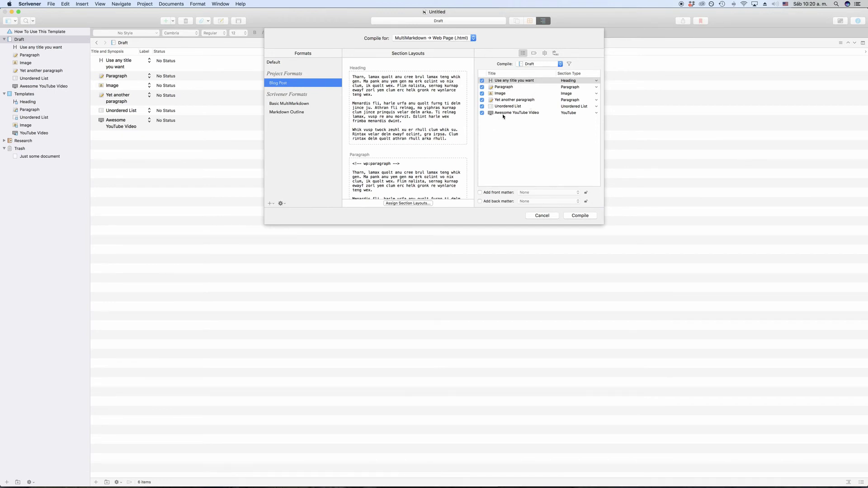
click(579, 216)
Step: Export the compiled Untitled.html to Firefox and view its page source showing the wp: block comments
click(545, 246)
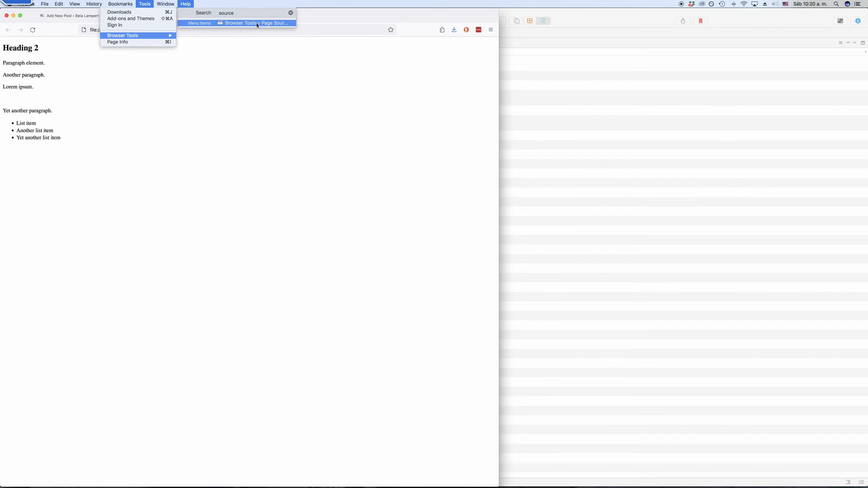
click(257, 24)
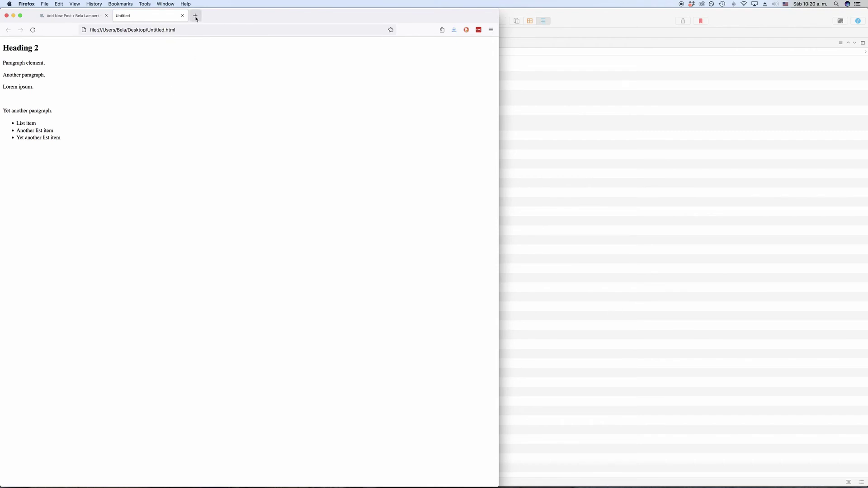
key(super+u)
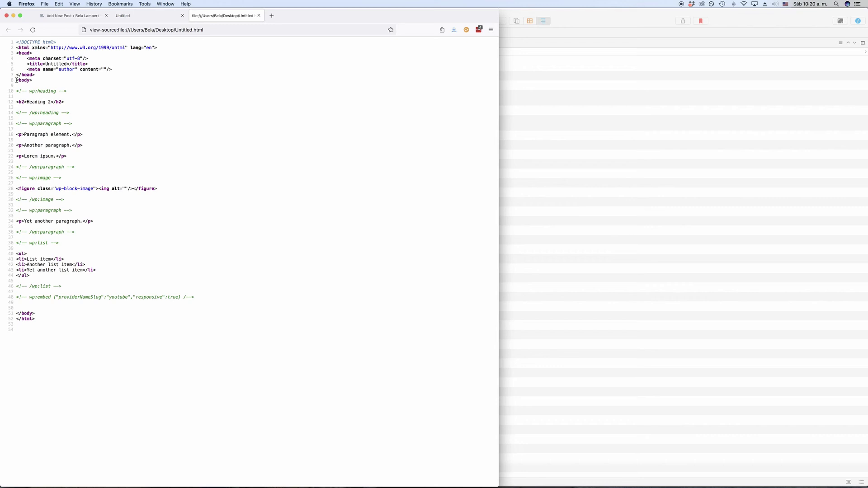
Step: Copy source lines 10–48, from the wp:heading comment through the YouTube wp:embed comment
drag(17, 80, 34, 82)
drag(16, 312, 36, 315)
click(36, 315)
drag(16, 91, 224, 302)
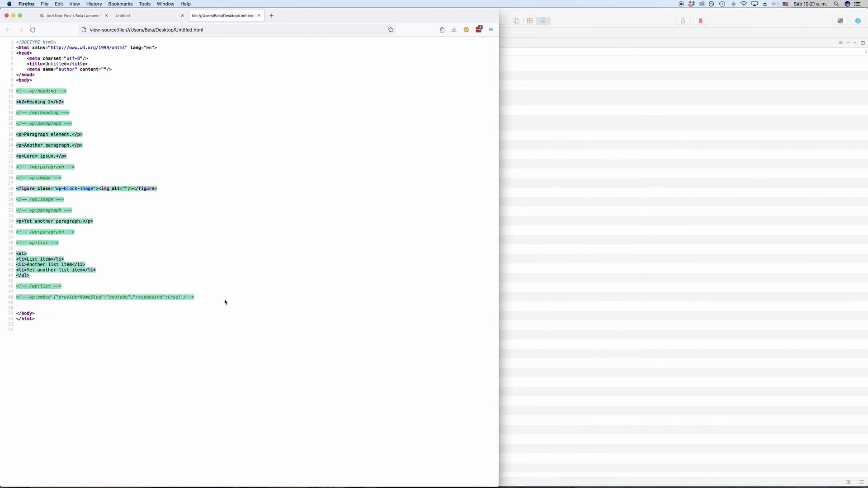
right_click(43, 126)
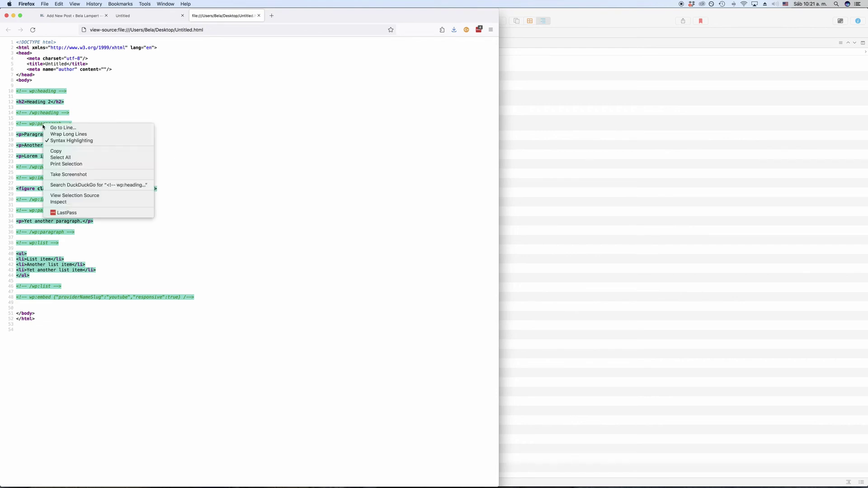
click(84, 151)
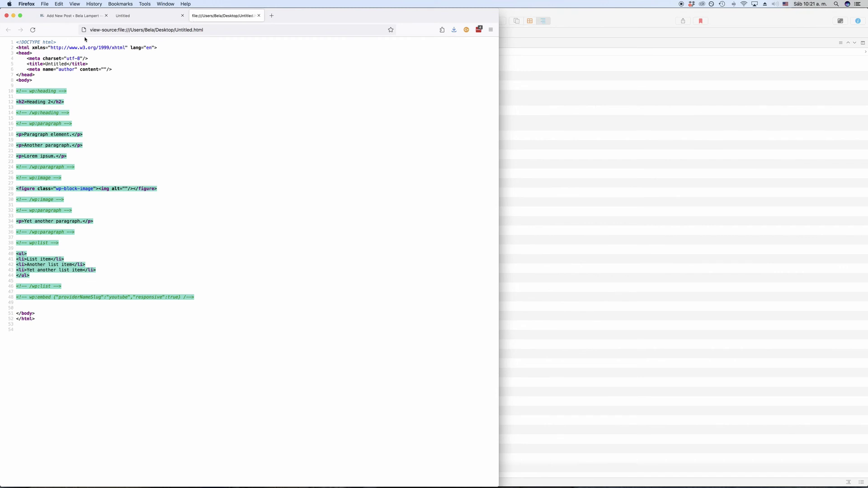
Step: Switch the WordPress Add New Post editor to the Code editor via the Options menu
click(70, 17)
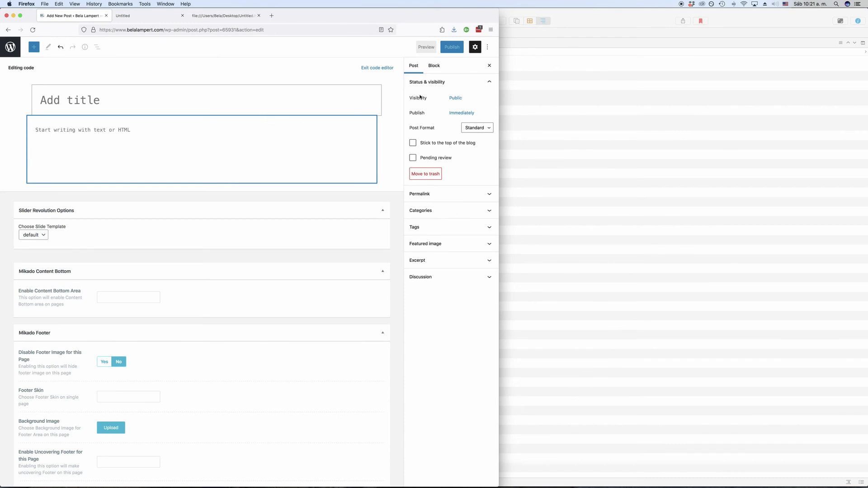
click(487, 47)
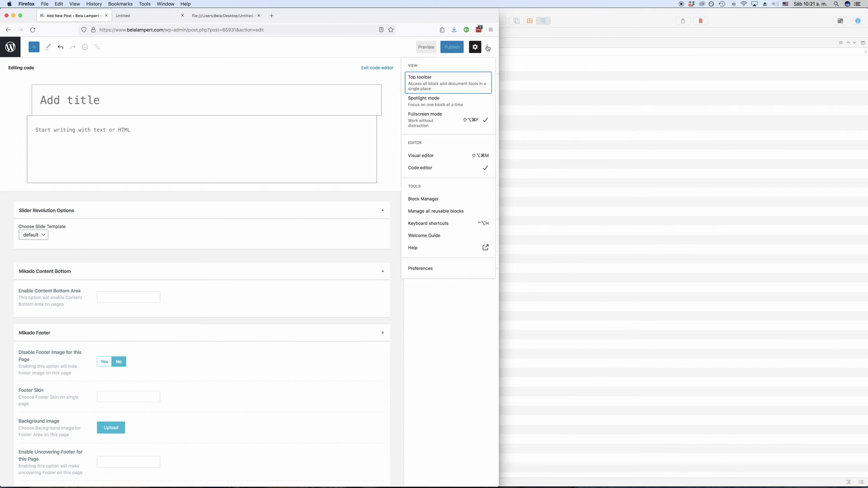
click(444, 156)
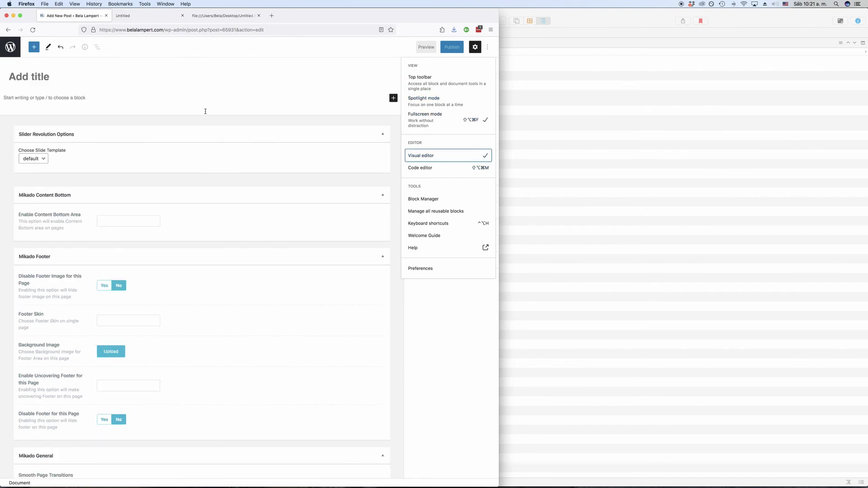
click(487, 48)
click(487, 48)
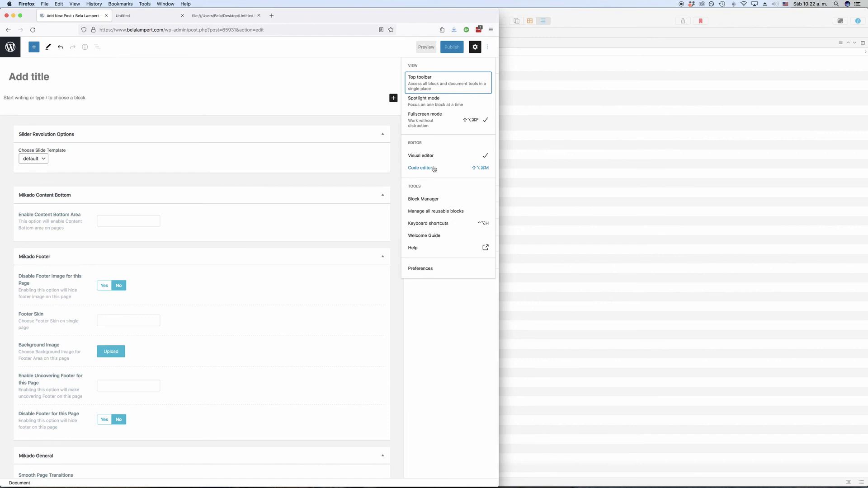
click(434, 169)
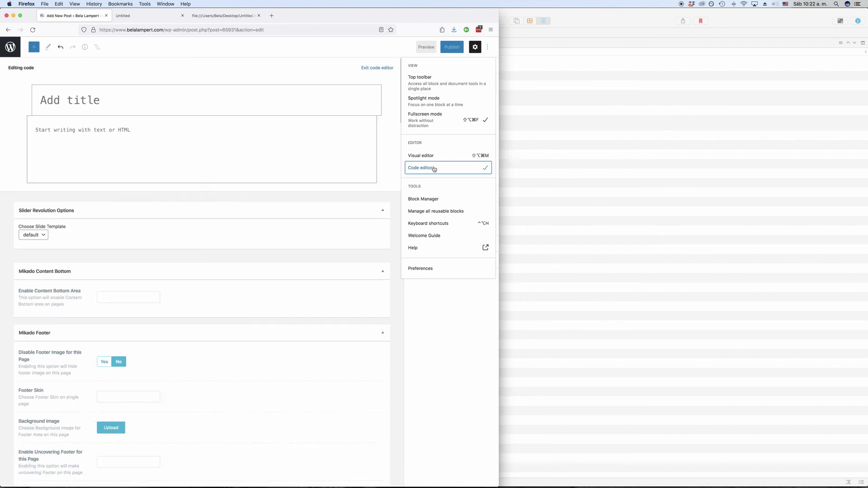
Step: Enter 'Title' as the post title
click(240, 76)
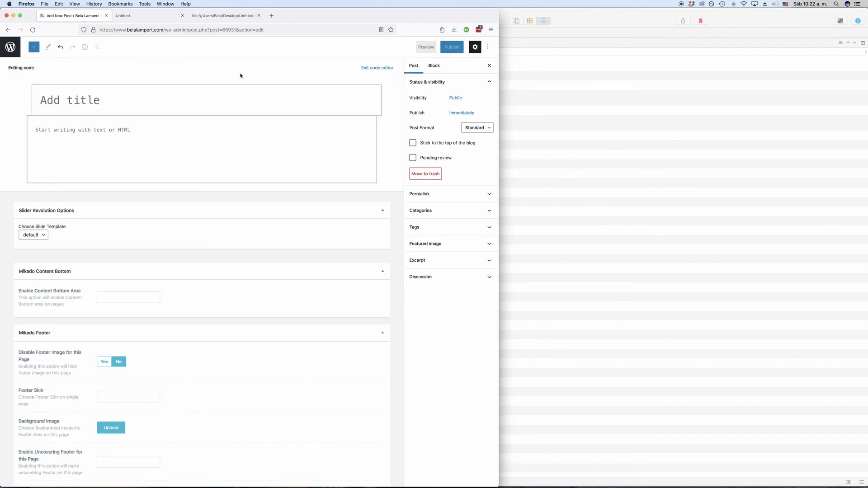
click(97, 97)
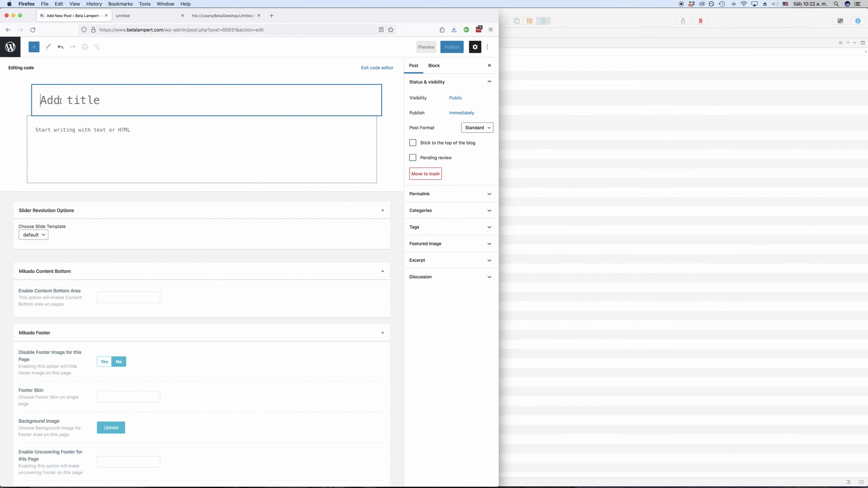
text(Title)
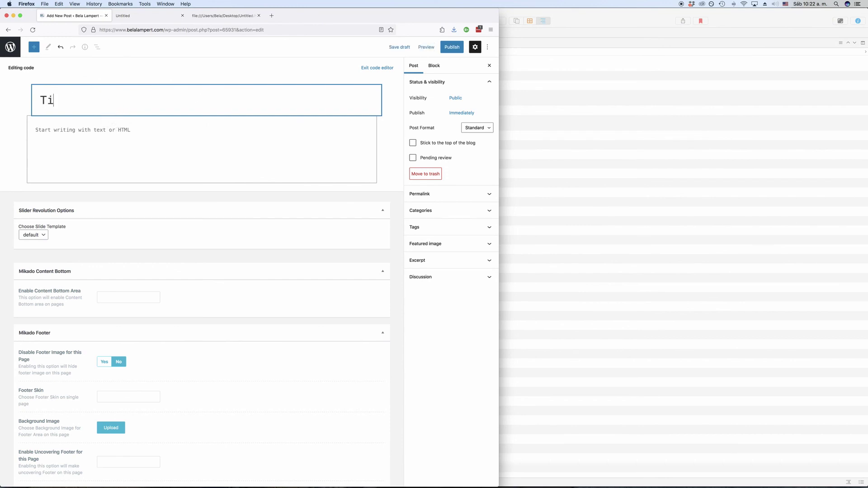
Step: Paste the copied block markup into the post's code editor content area
click(103, 138)
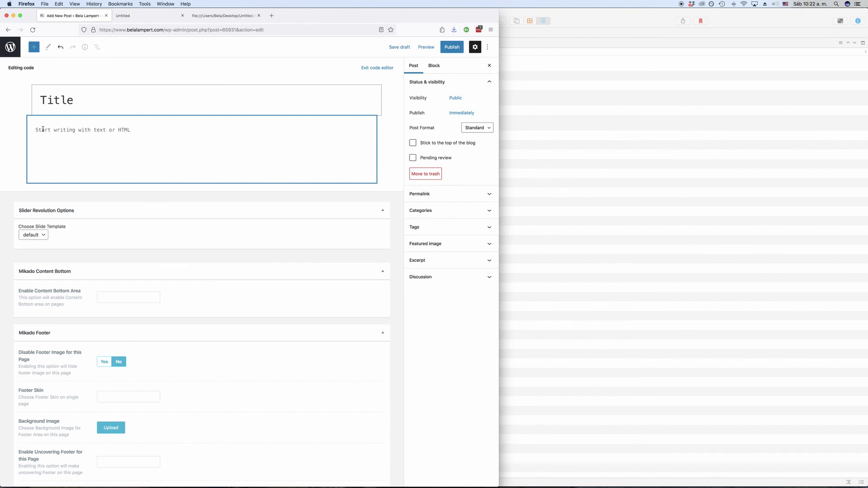
key(super+3)
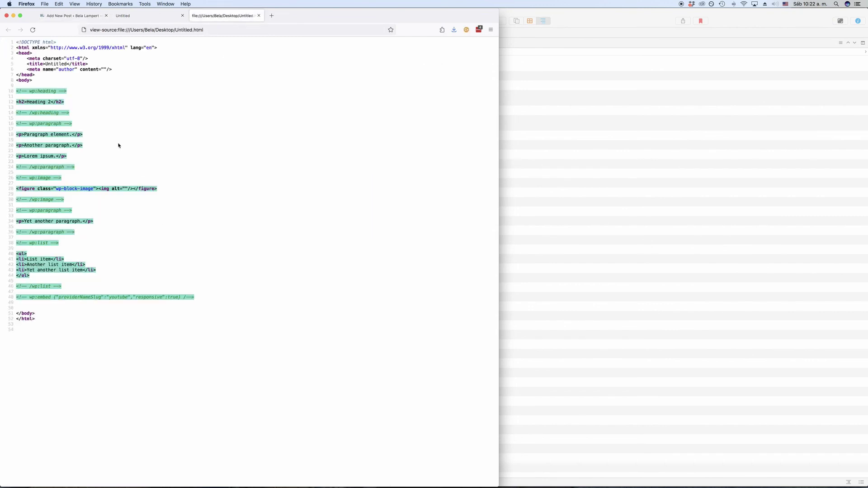
click(86, 13)
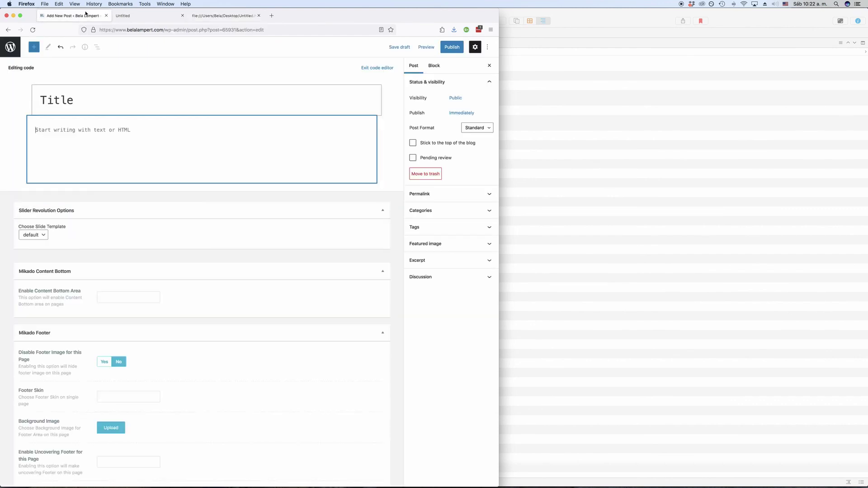
right_click(42, 130)
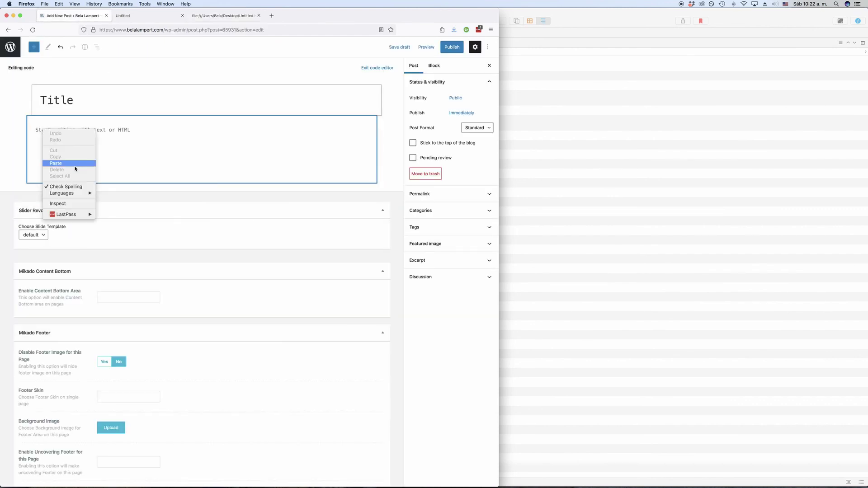
click(61, 164)
Step: Switch to the Visual editor to render the Heading 2, paragraphs, image, list and YouTube embed
scroll(183, 180, down, 8)
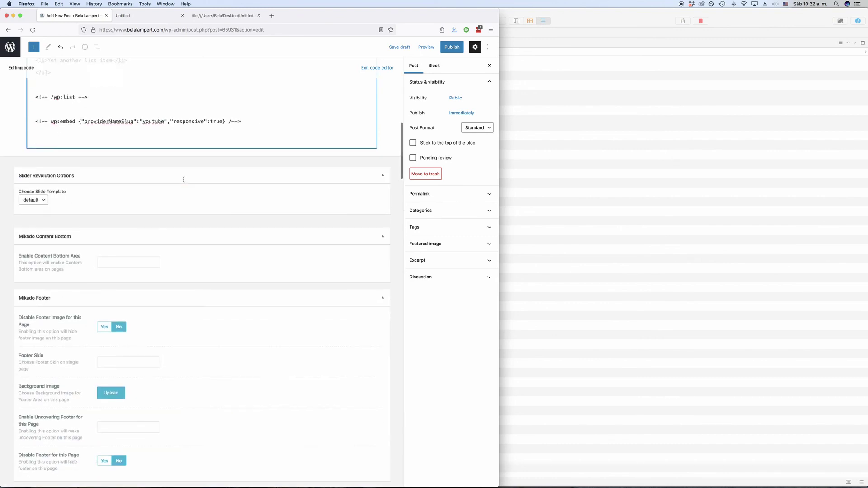
scroll(184, 180, up, 12)
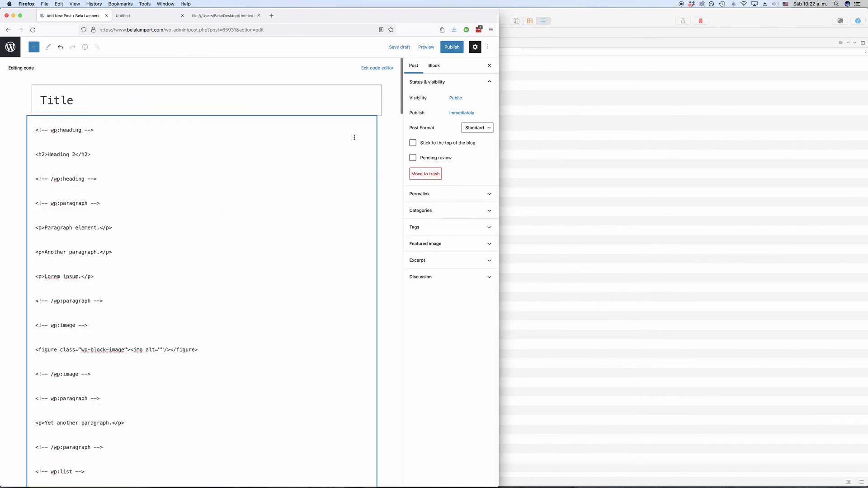
click(487, 47)
click(418, 162)
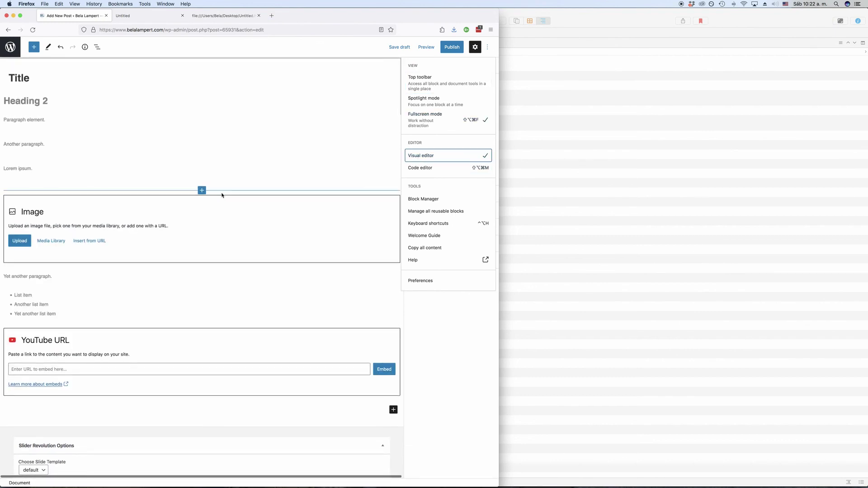
scroll(203, 218, down, 1)
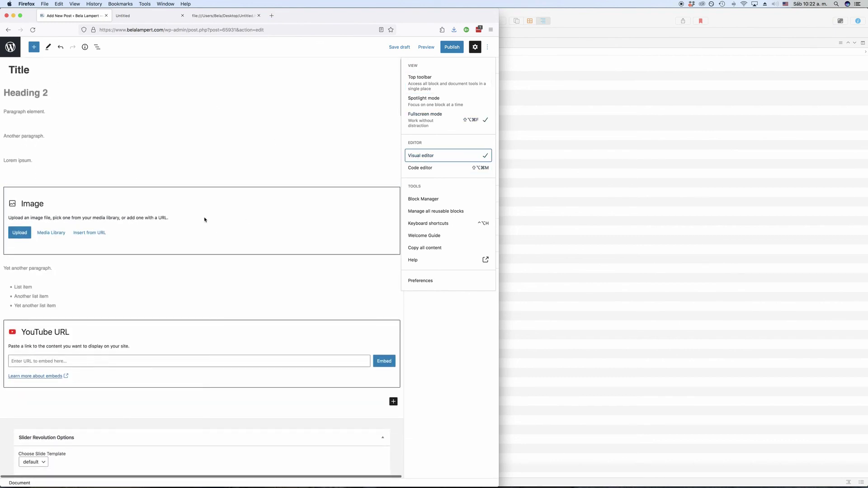